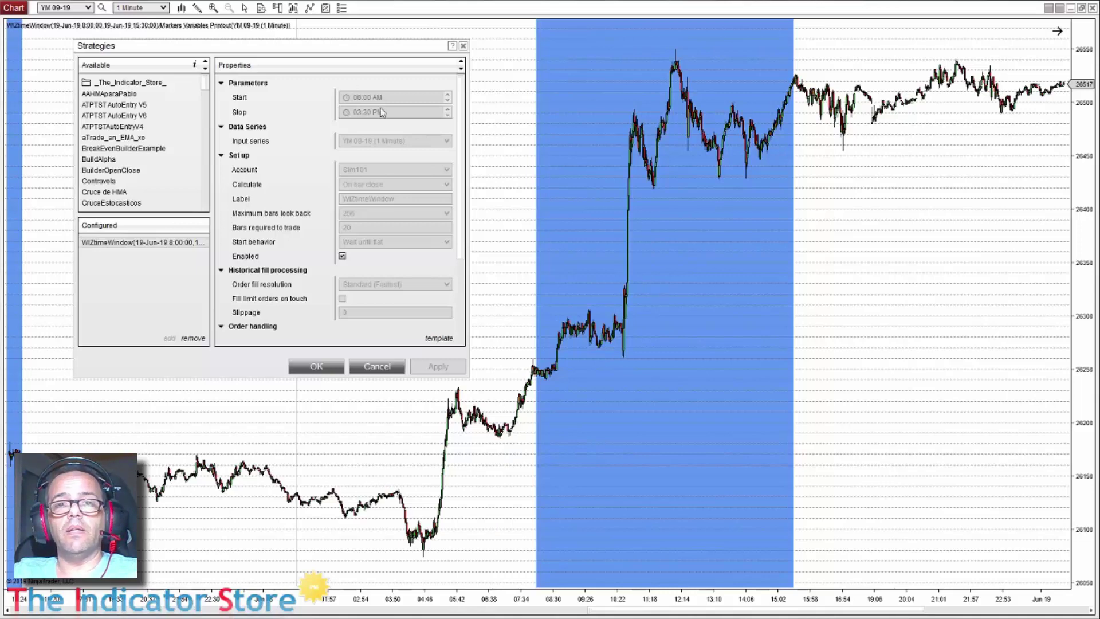
Step: Review the WIZtimeWindow settings (08:00 AM start, 03:30 PM stop) and cancel without applying changes
left_click_drag(314, 46, 336, 160)
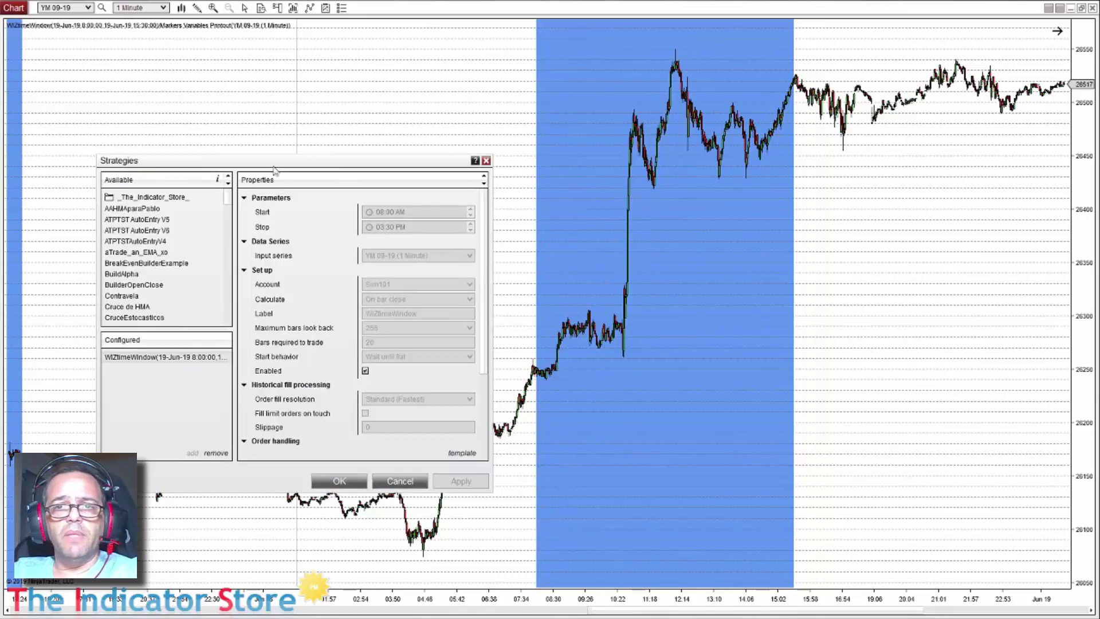
left_click_drag(276, 172, 259, 154)
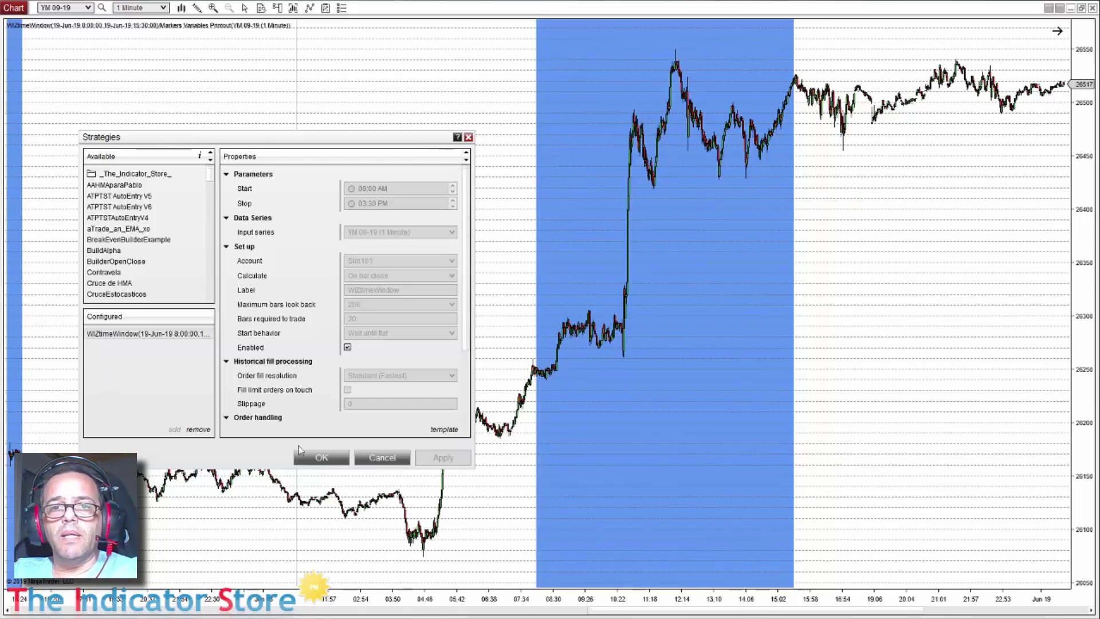
left_click(389, 460)
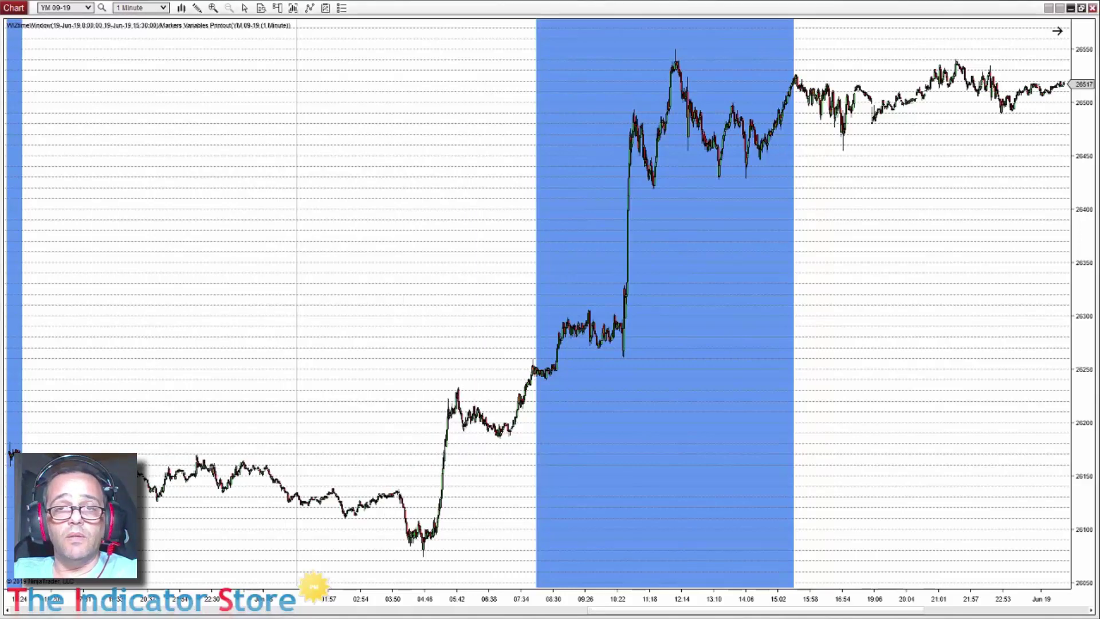
Step: From the Control Center, launch the Strategy Builder and load the WizTimeWindow strategy
key("alt+Tab")
left_click_drag(241, 73, 283, 68)
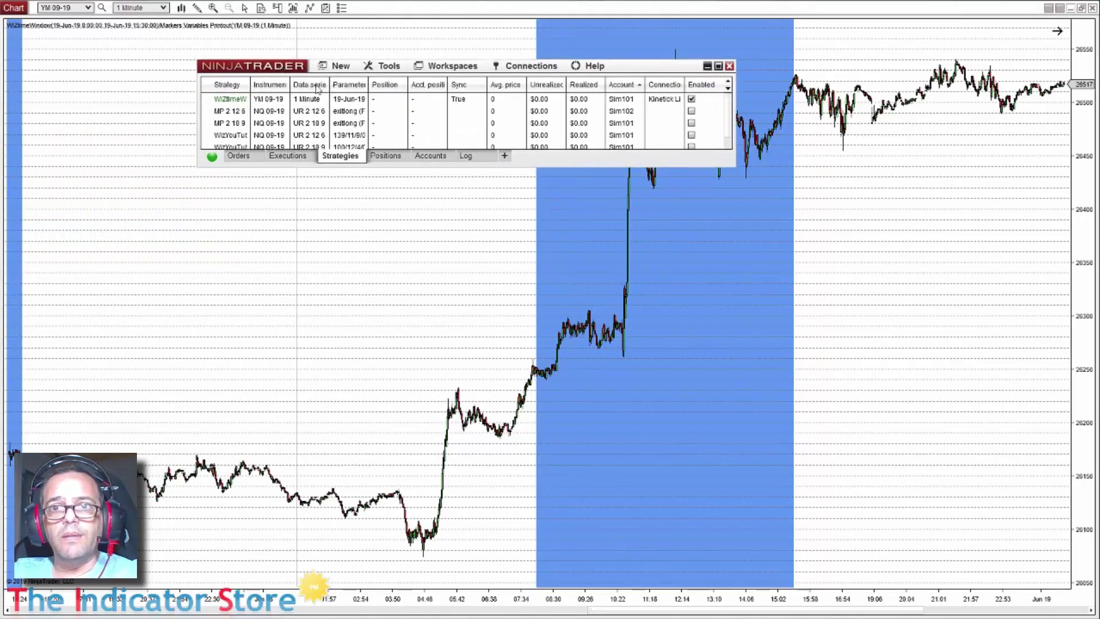
left_click(340, 67)
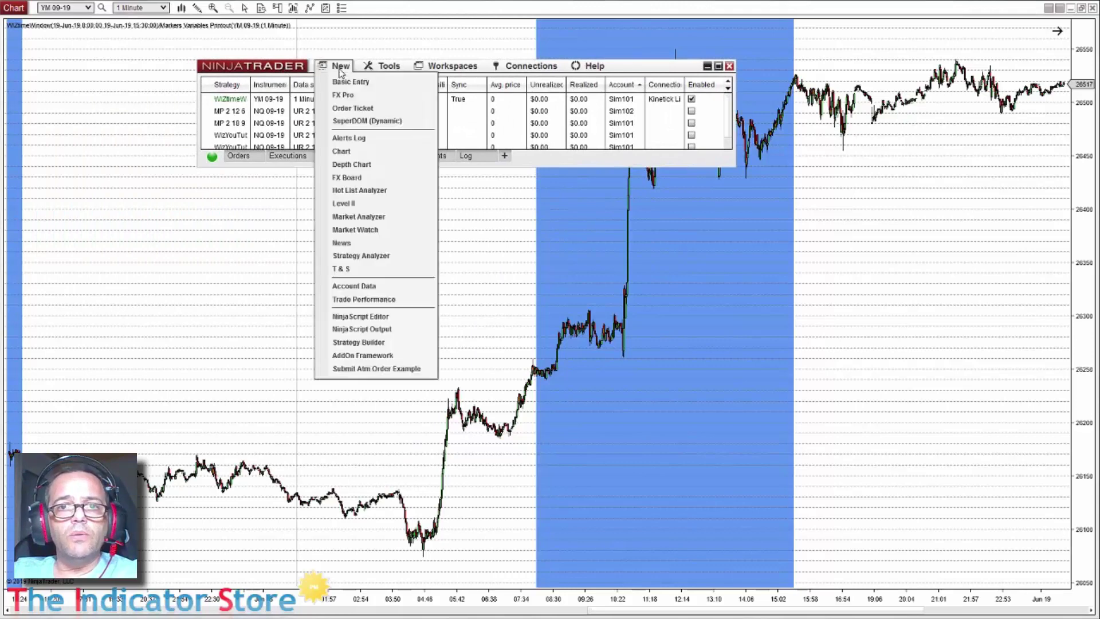
left_click(359, 342)
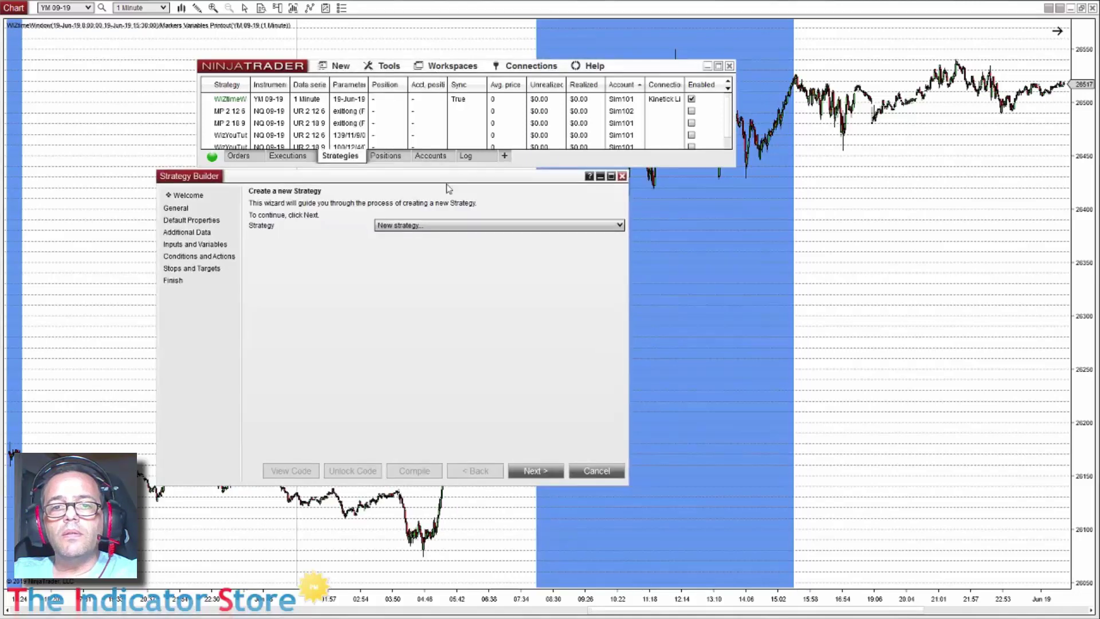
left_click(412, 226)
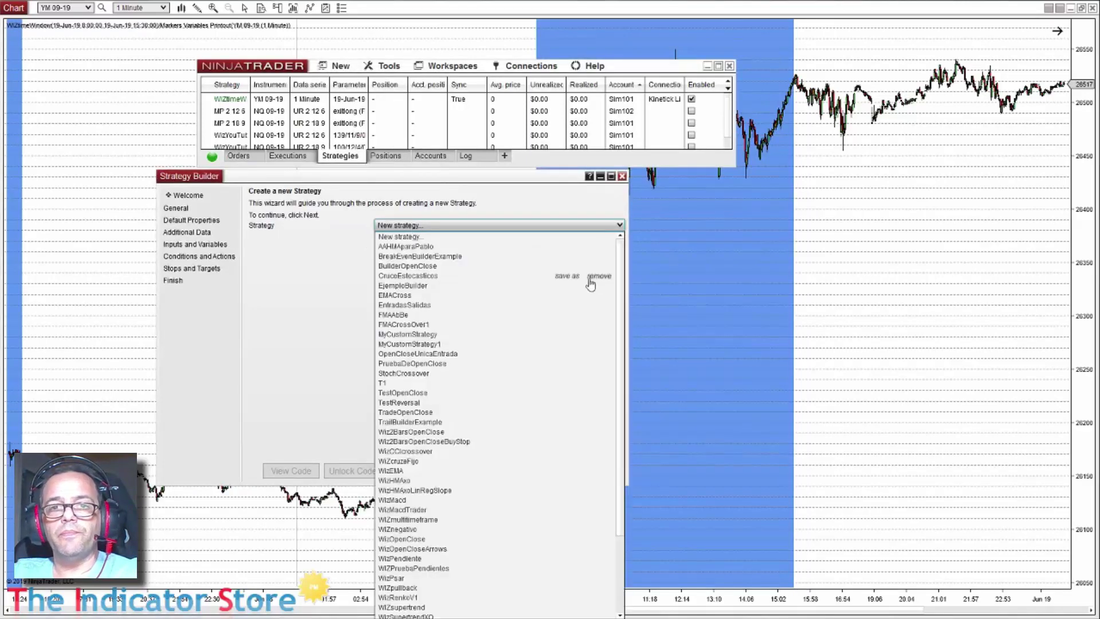
scroll(623, 354, "down", 3)
scroll(624, 353, "down", 1)
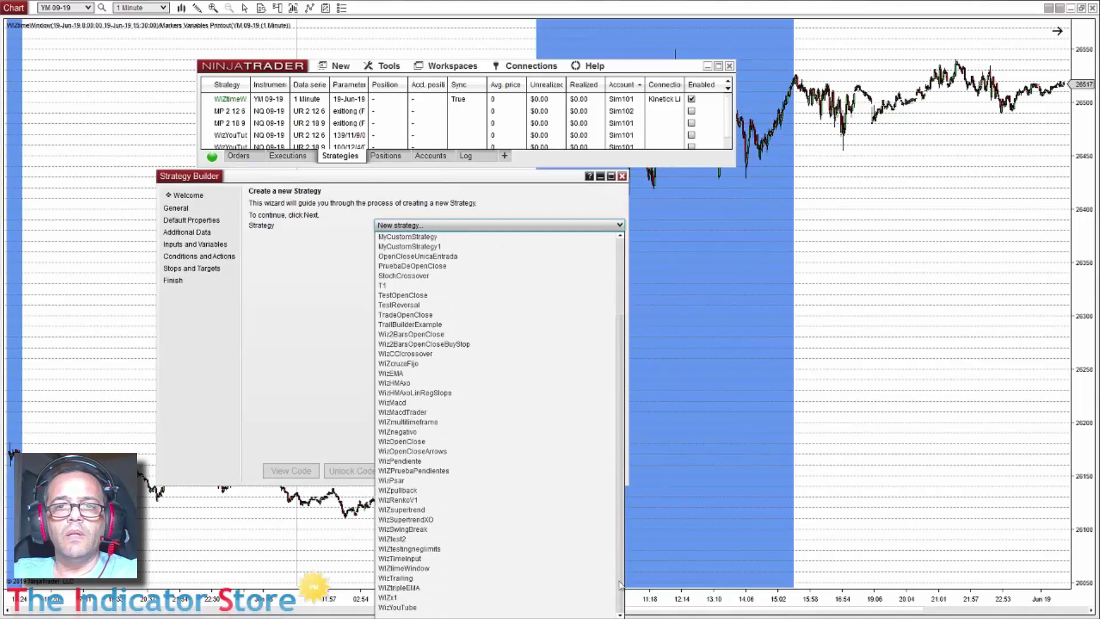
left_click(407, 567)
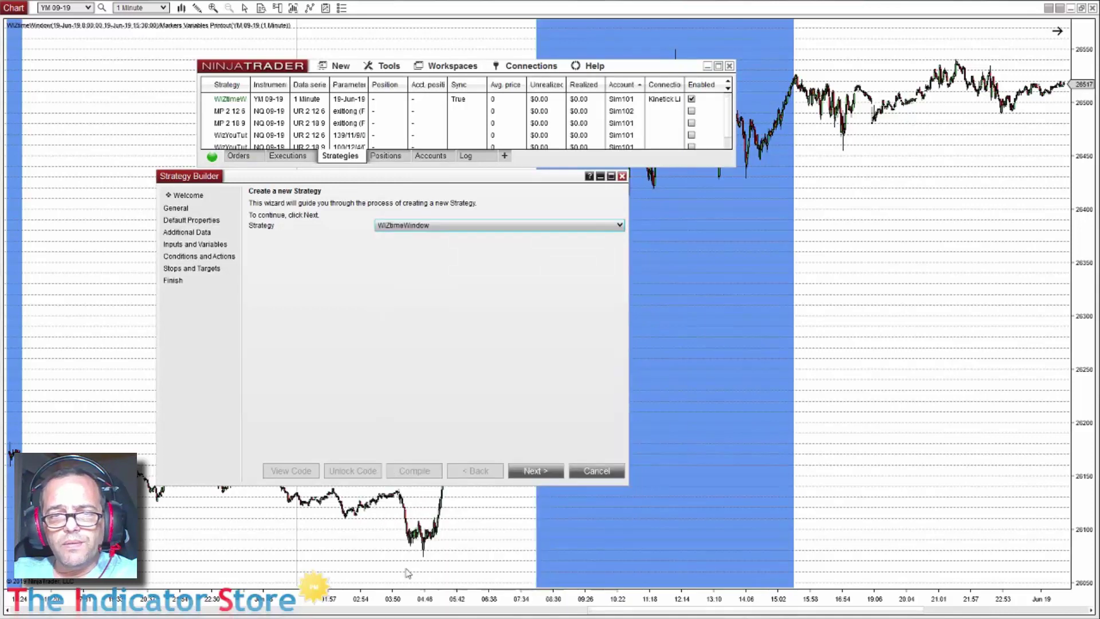
Step: Advance to Inputs and Variables, review the Start and Stop inputs, and begin a new input
left_click(529, 472)
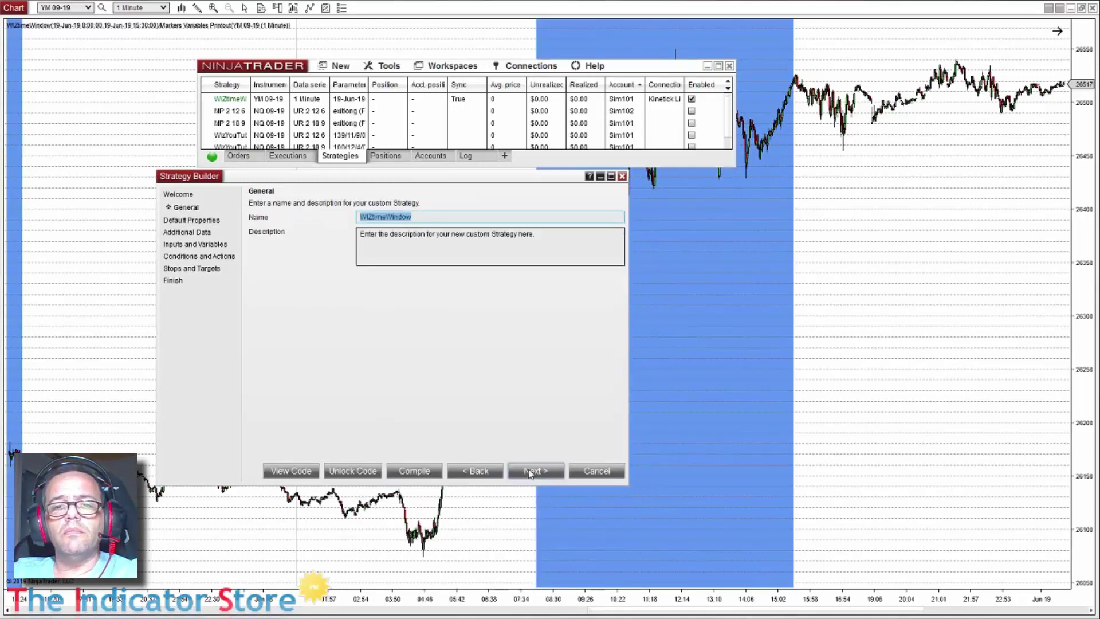
left_click(530, 472)
left_click(529, 471)
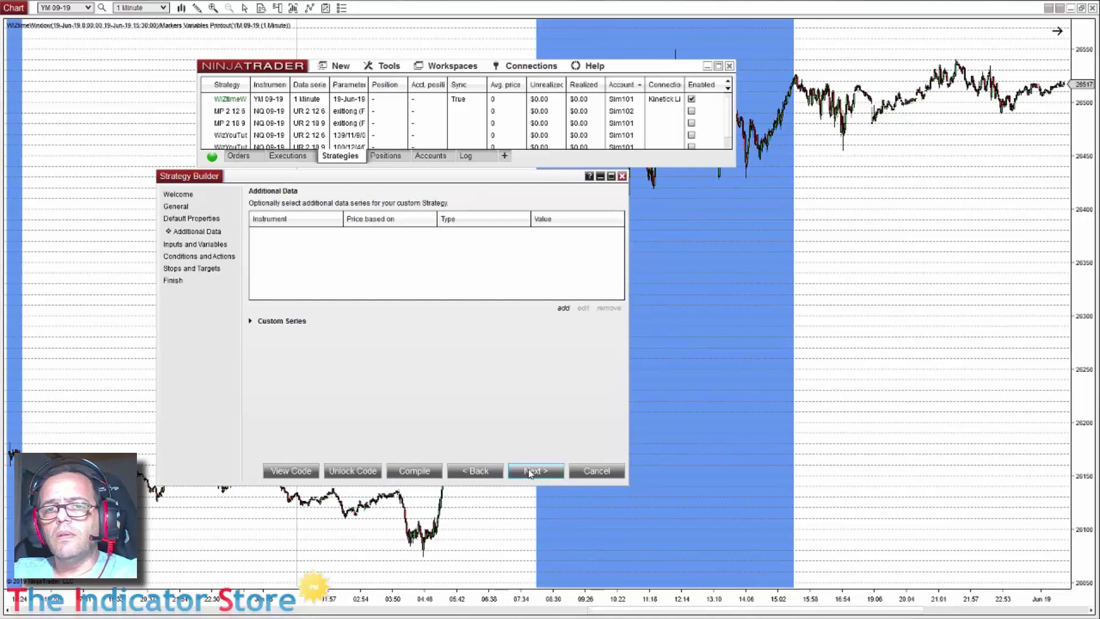
left_click(531, 471)
left_click(261, 245)
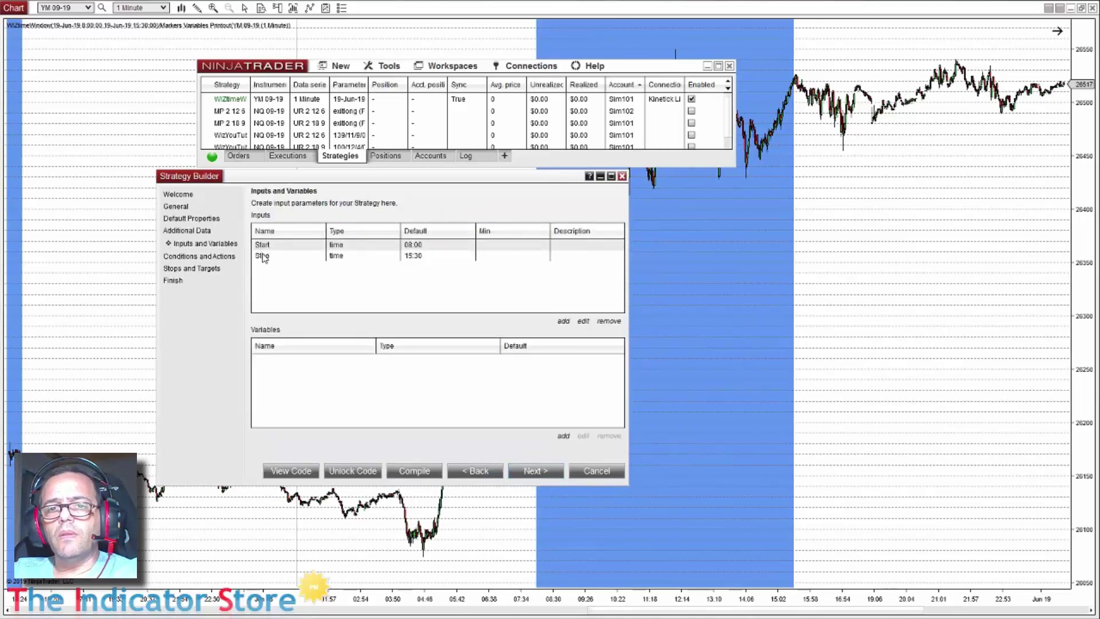
left_click(266, 256)
left_click(351, 246)
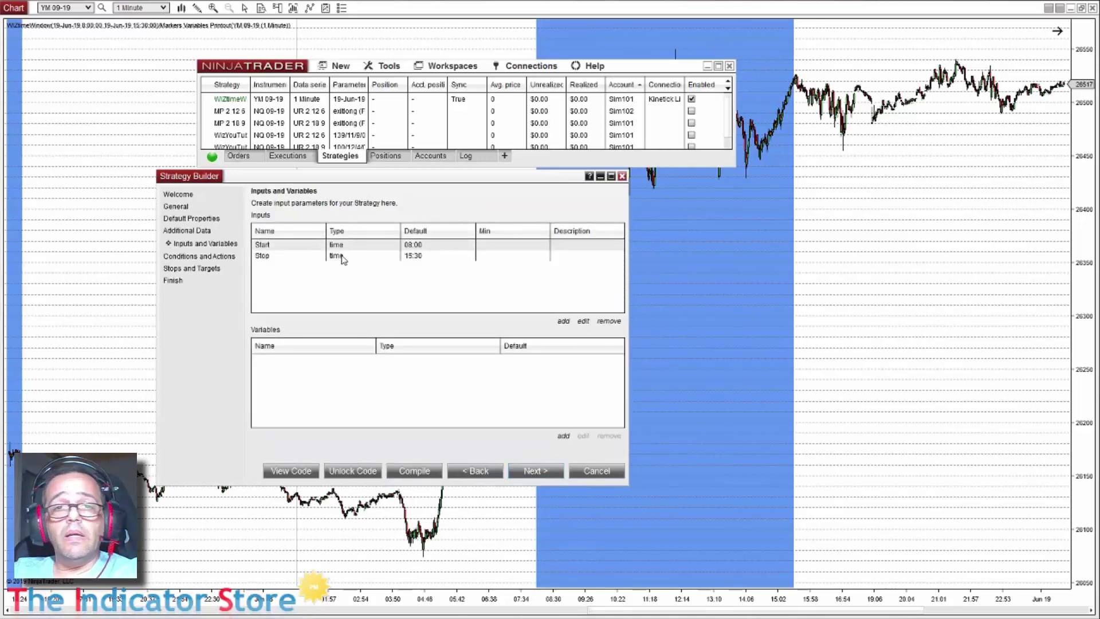
left_click(343, 258)
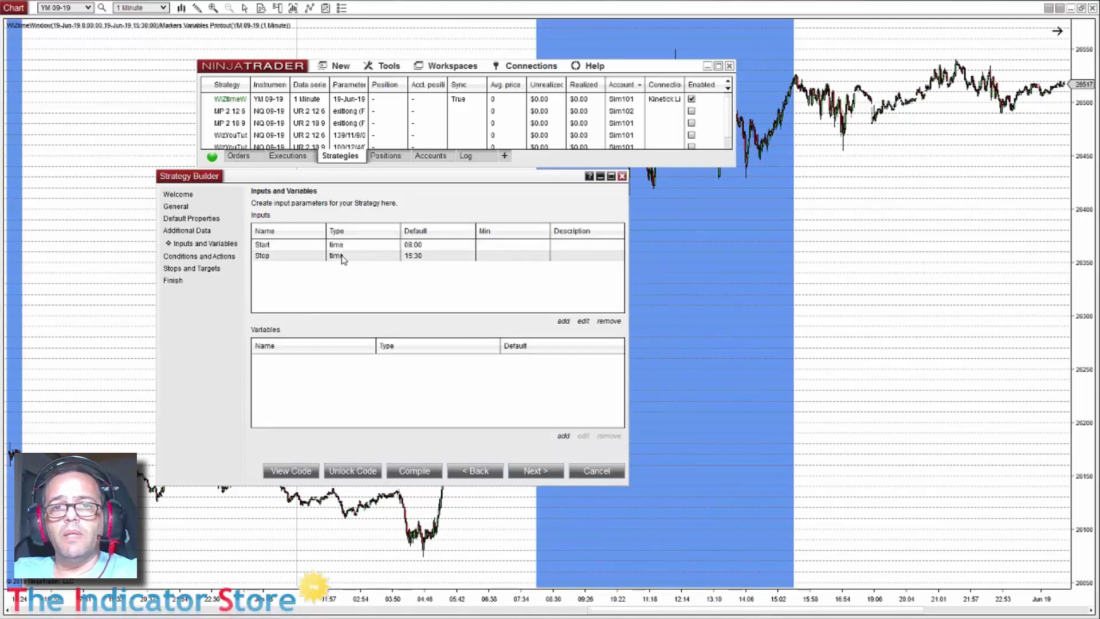
left_click(343, 247)
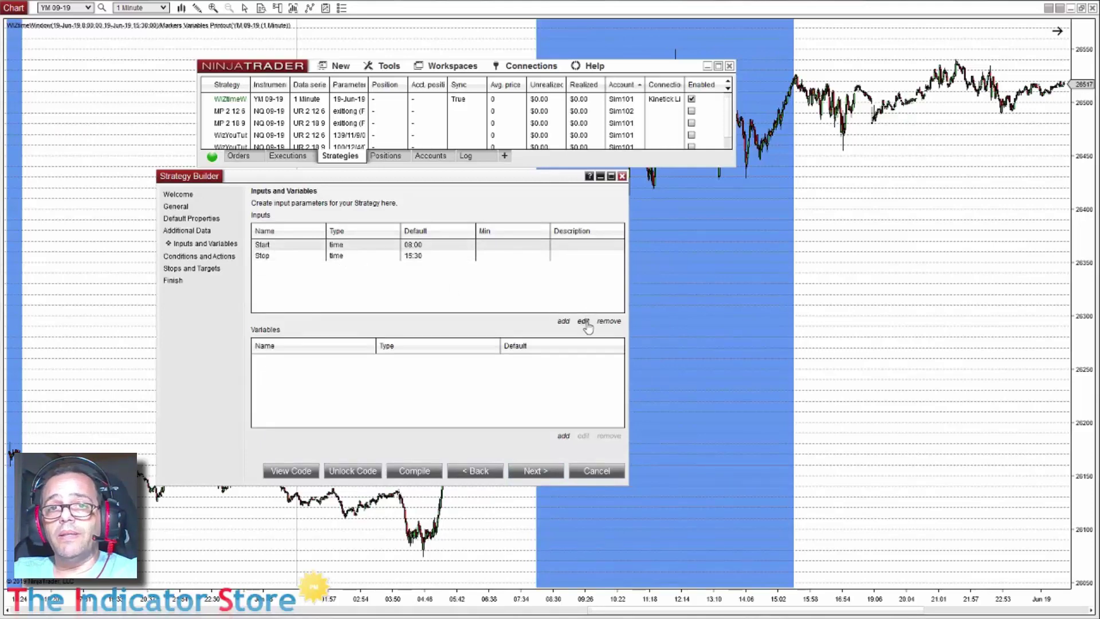
left_click(563, 321)
Step: Cancel the new int input parameter and close the Strategy Builder without saving
left_click(391, 302)
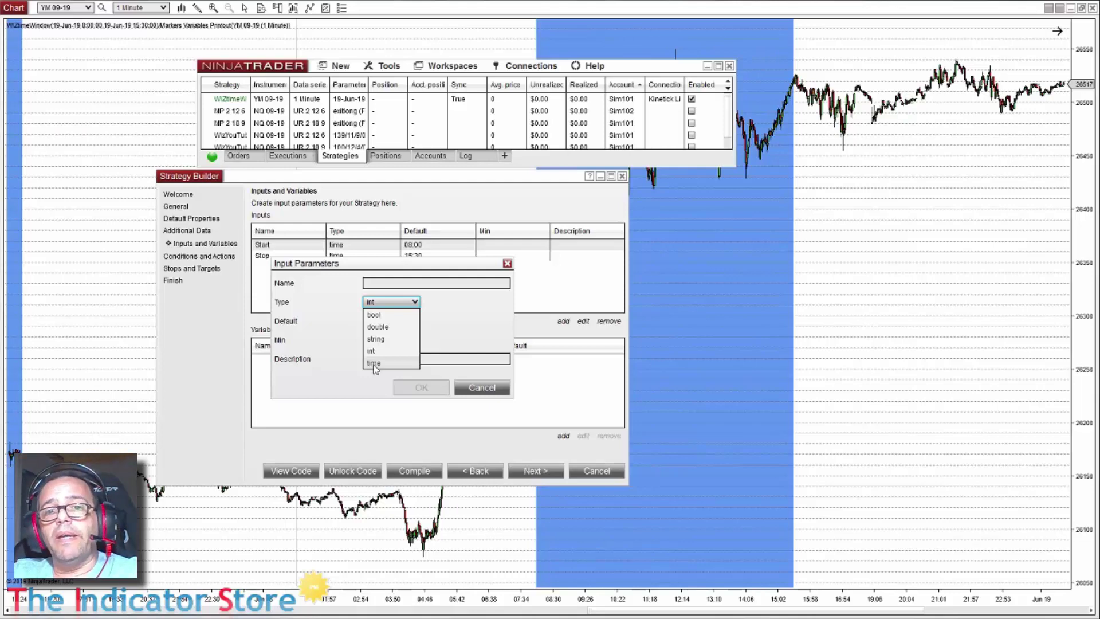
left_click(339, 304)
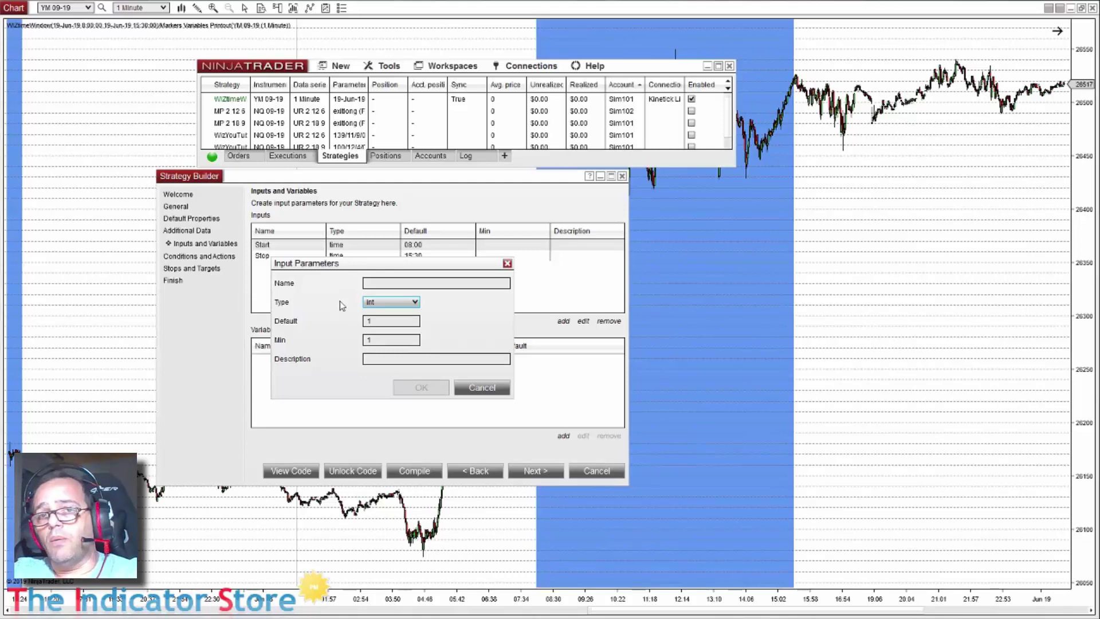
left_click(470, 387)
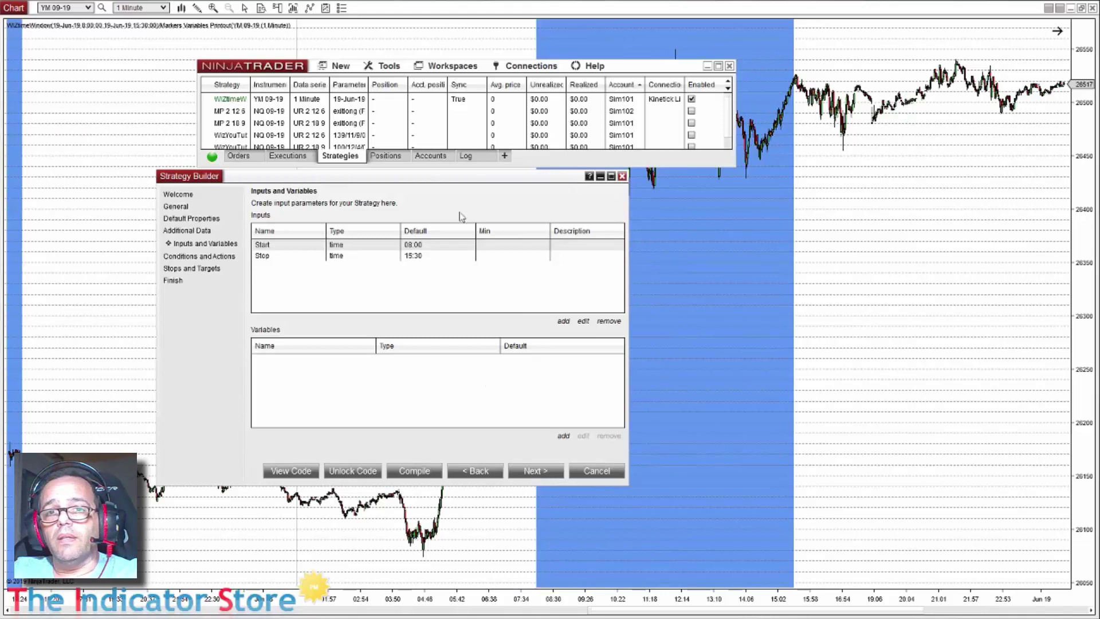
left_click_drag(444, 182, 473, 195)
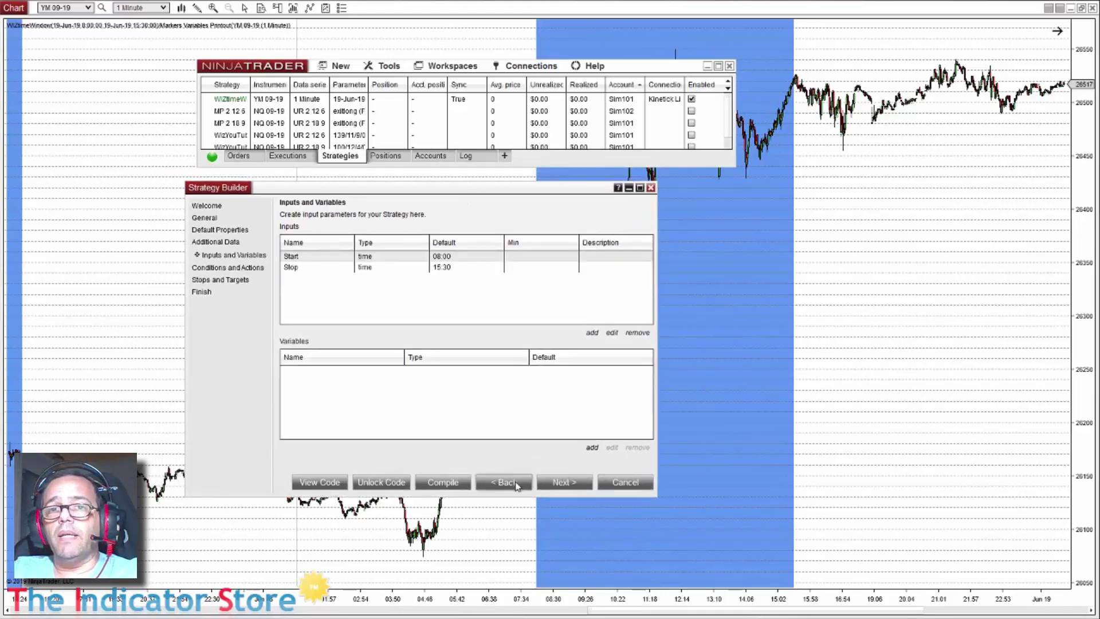
left_click(624, 483)
Step: Load WizYouTube in the Strategy Builder and reach its Target, Stop, Period, Threshold inputs
left_click(341, 67)
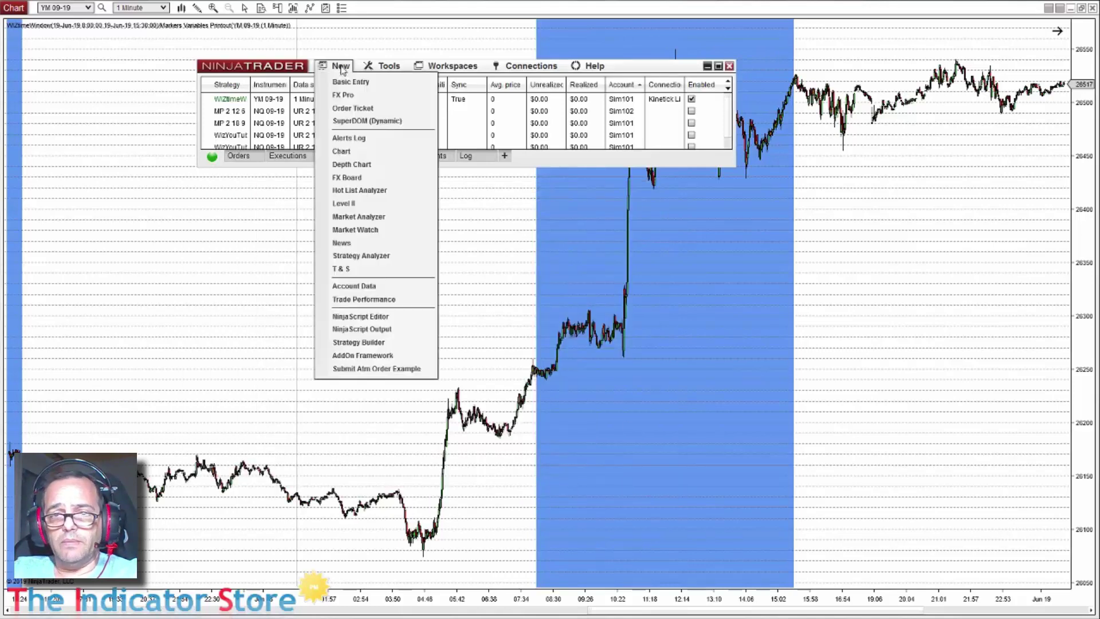
left_click(359, 342)
left_click_drag(495, 126, 512, 119)
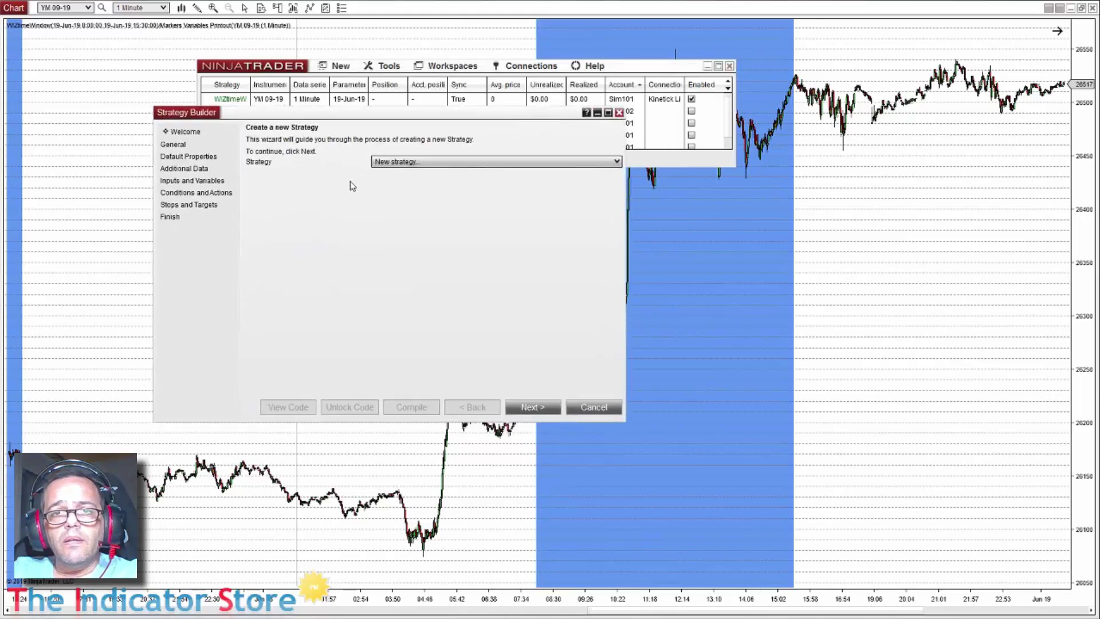
left_click(408, 162)
scroll(616, 372, "down", 1)
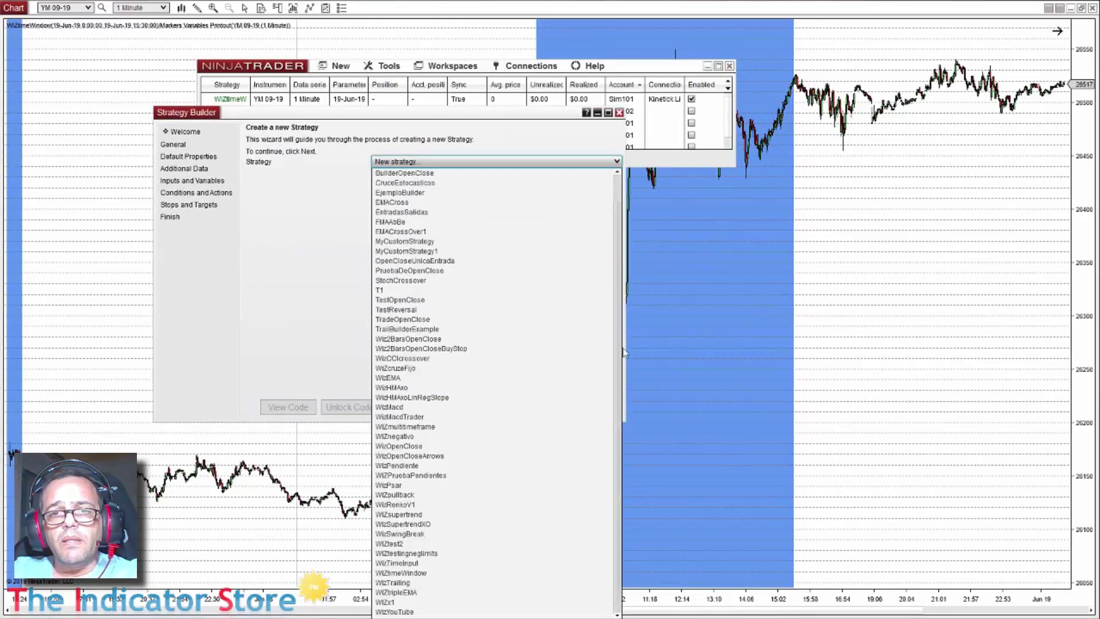
left_click(391, 612)
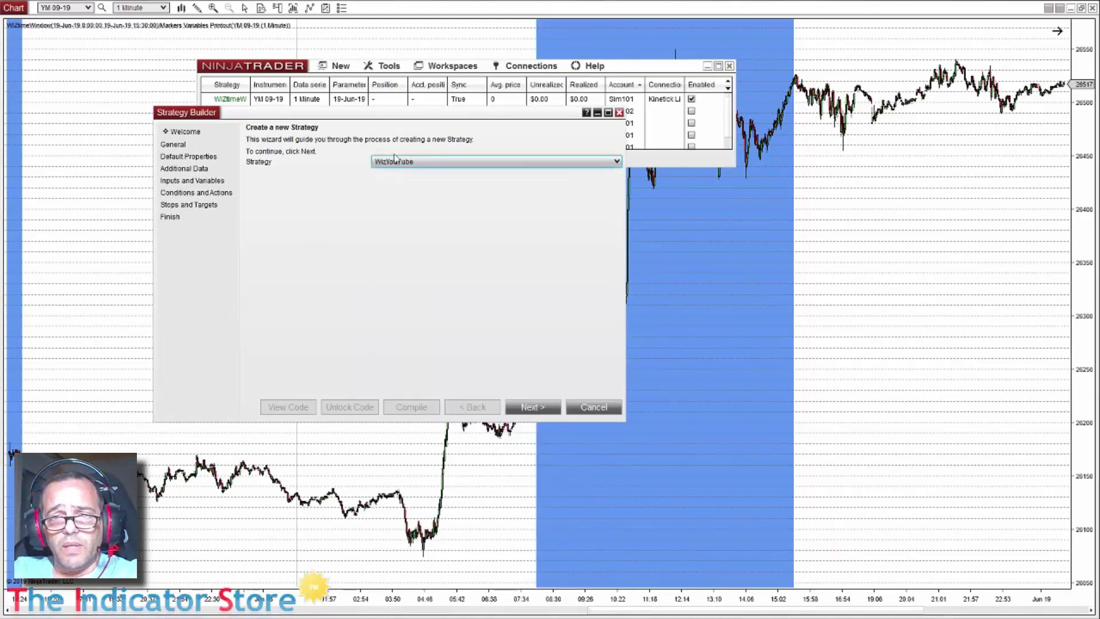
left_click(531, 408)
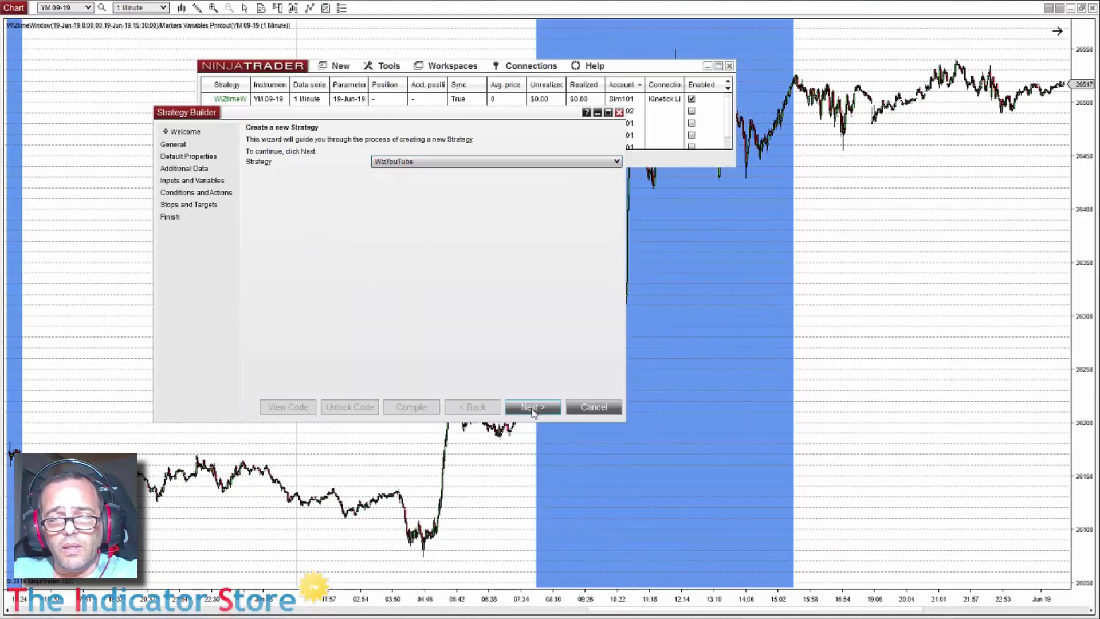
left_click(532, 408)
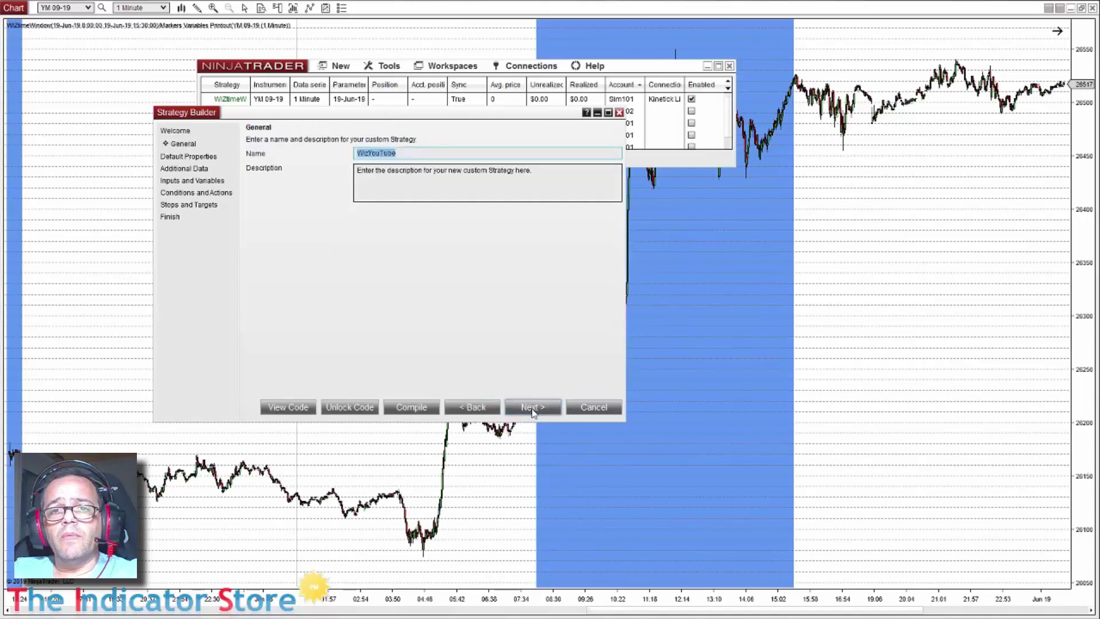
left_click(532, 408)
left_click(532, 408)
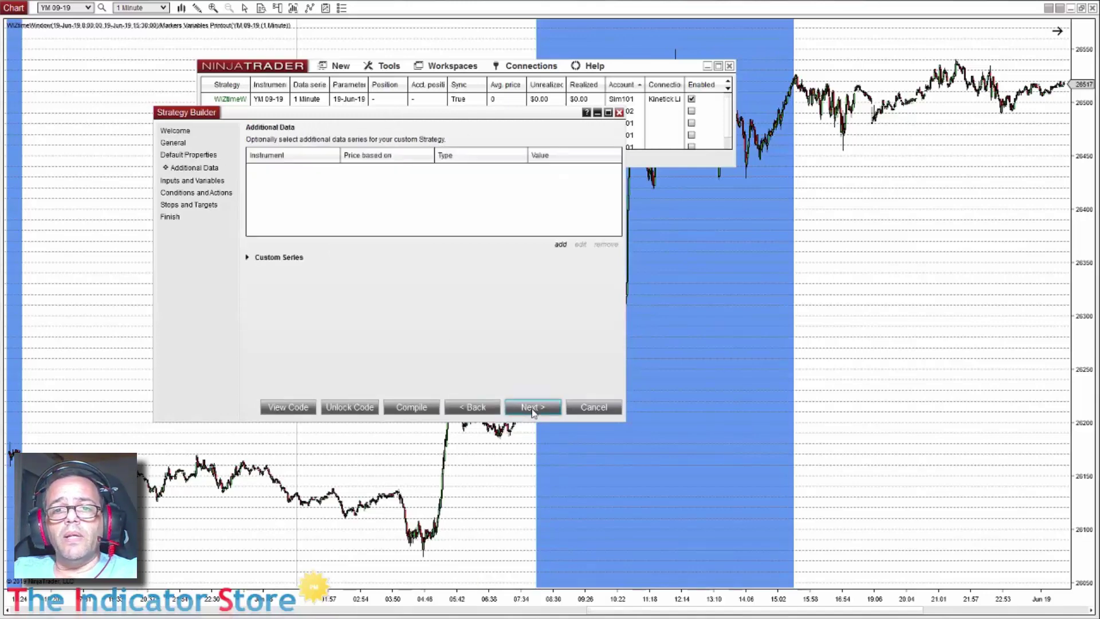
left_click(532, 408)
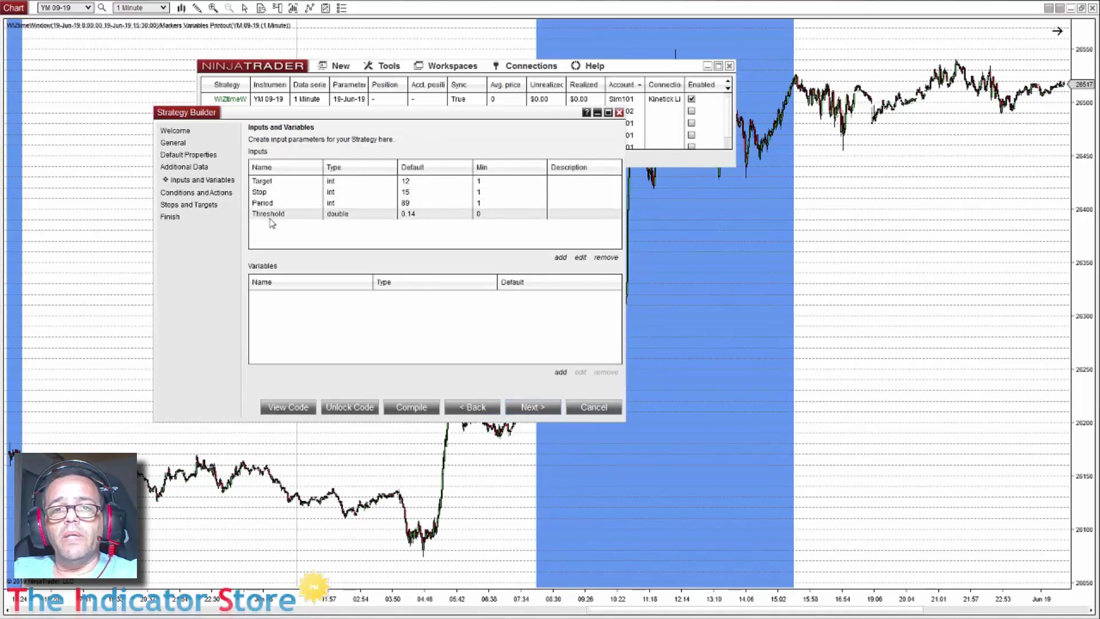
Step: Add a time input named Start with a default of 08:30 AM
left_click(561, 260)
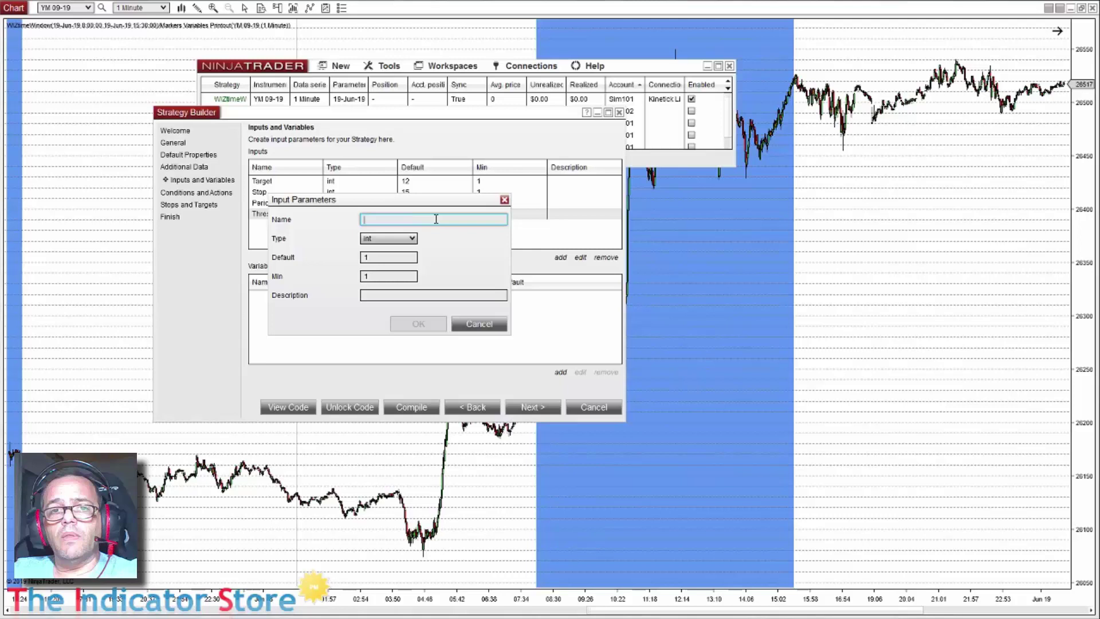
type("Start")
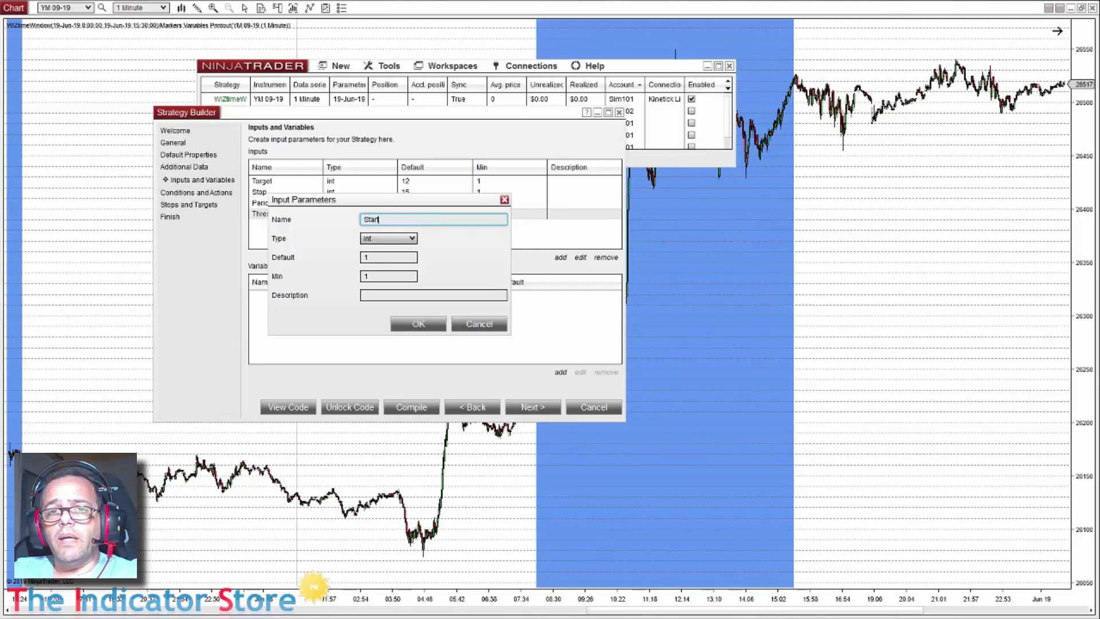
left_click(410, 238)
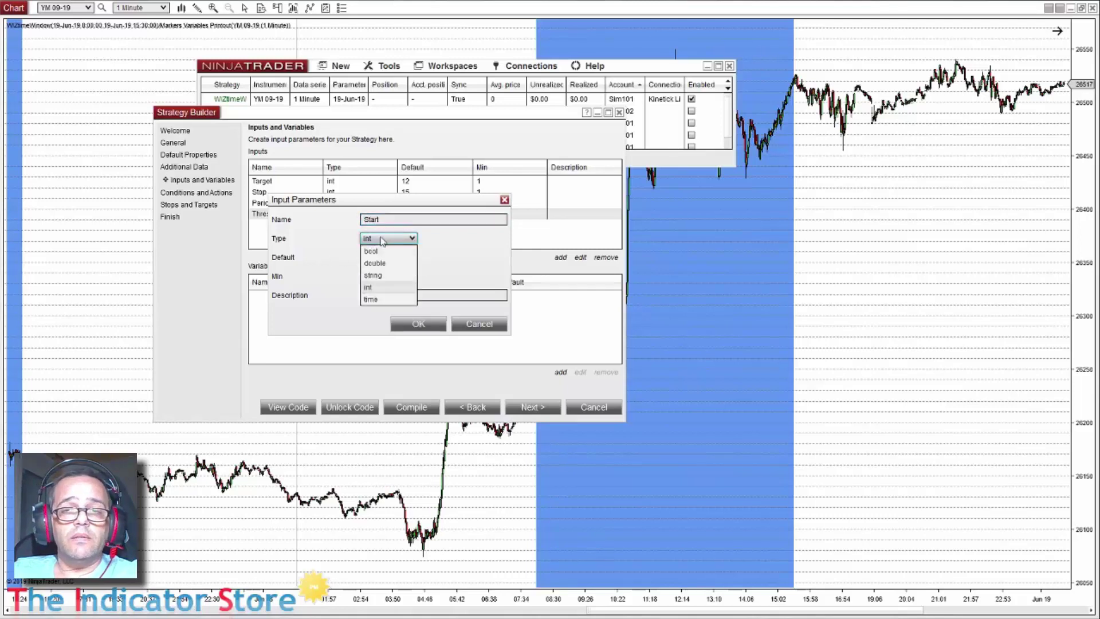
left_click(371, 300)
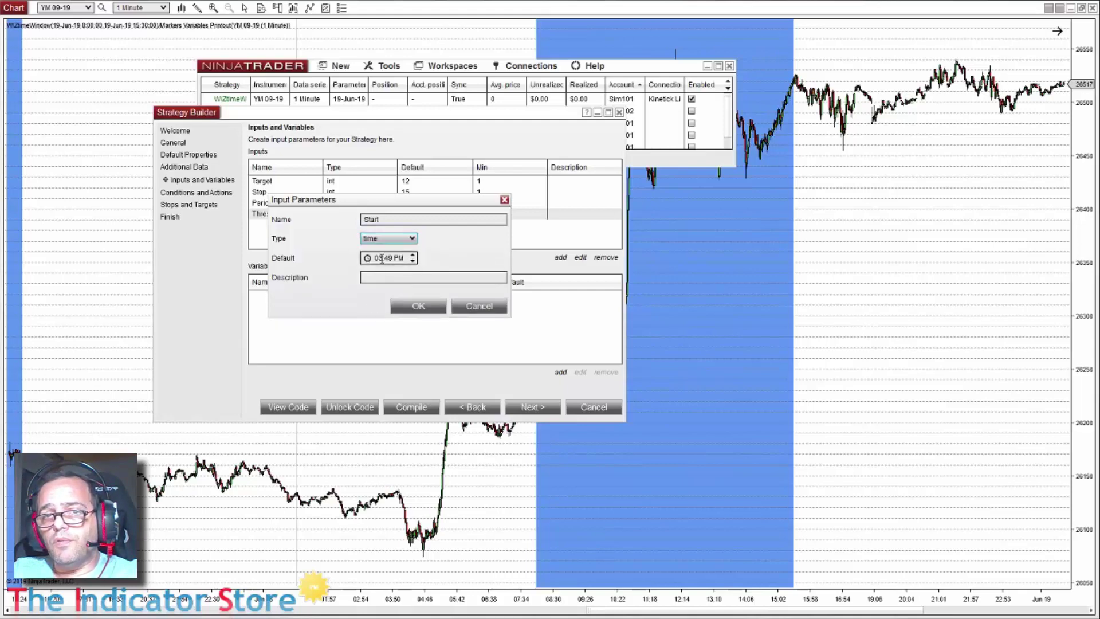
left_click(380, 258)
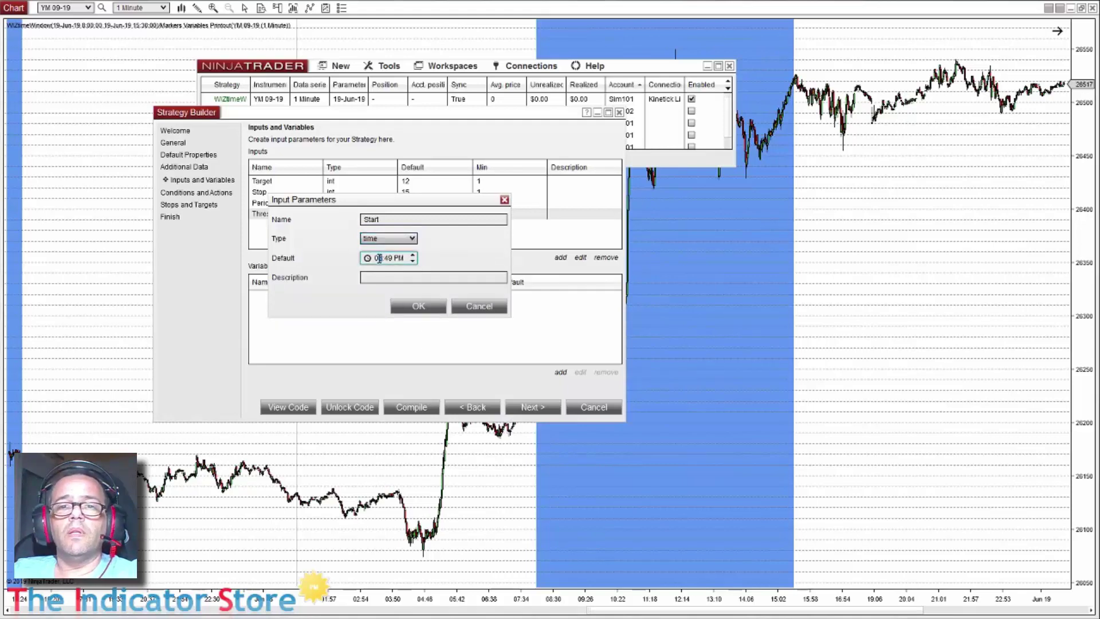
type("8")
left_click(388, 259)
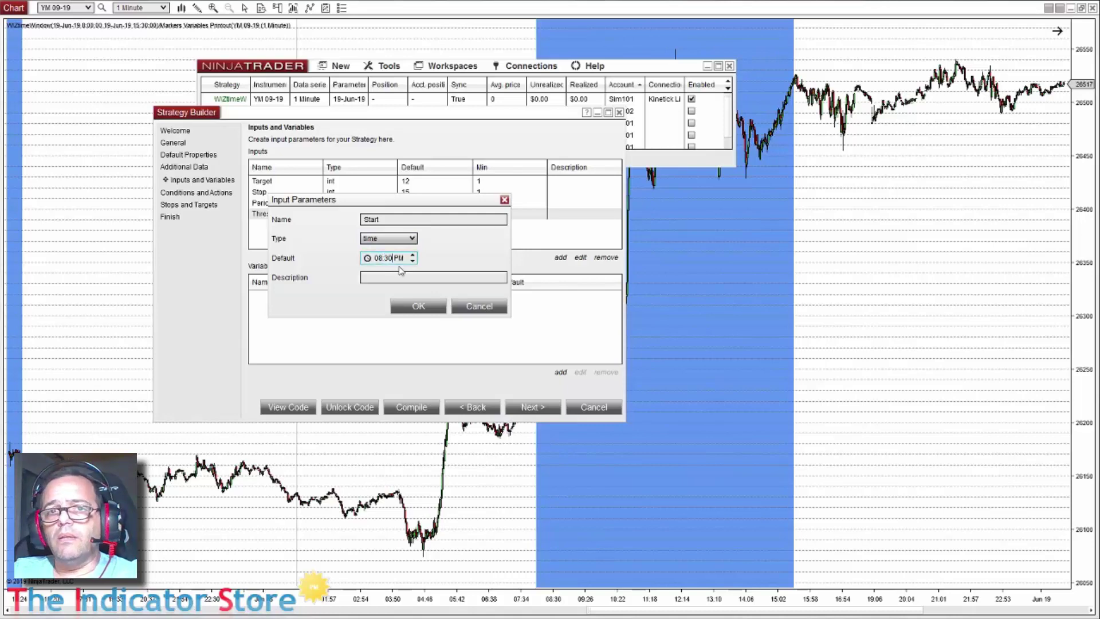
type("30")
left_click(396, 259)
type("a")
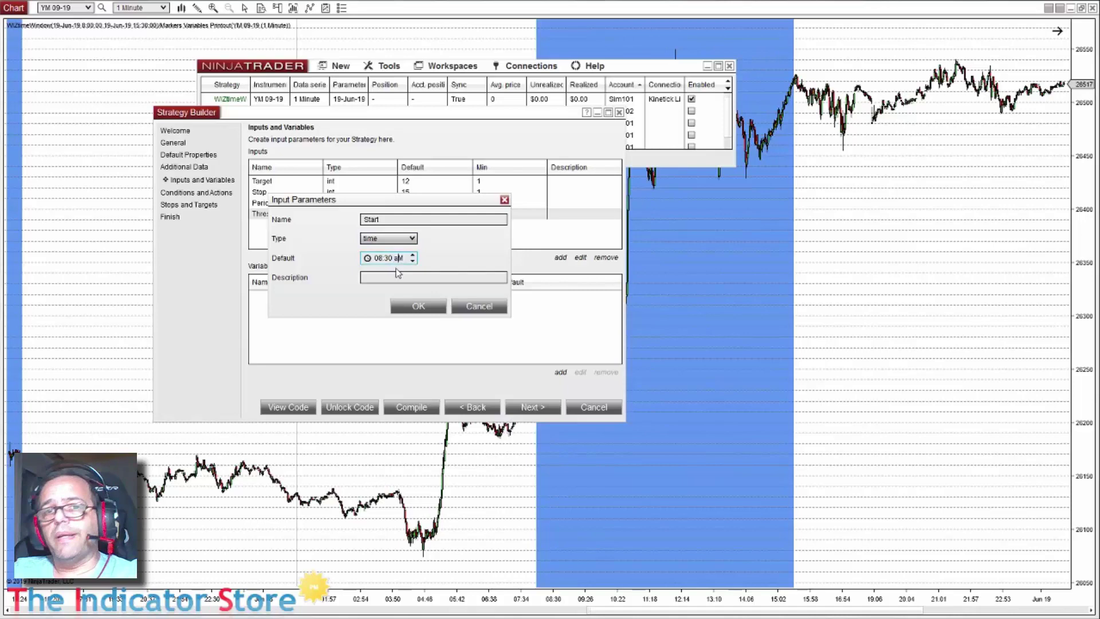
left_click(418, 307)
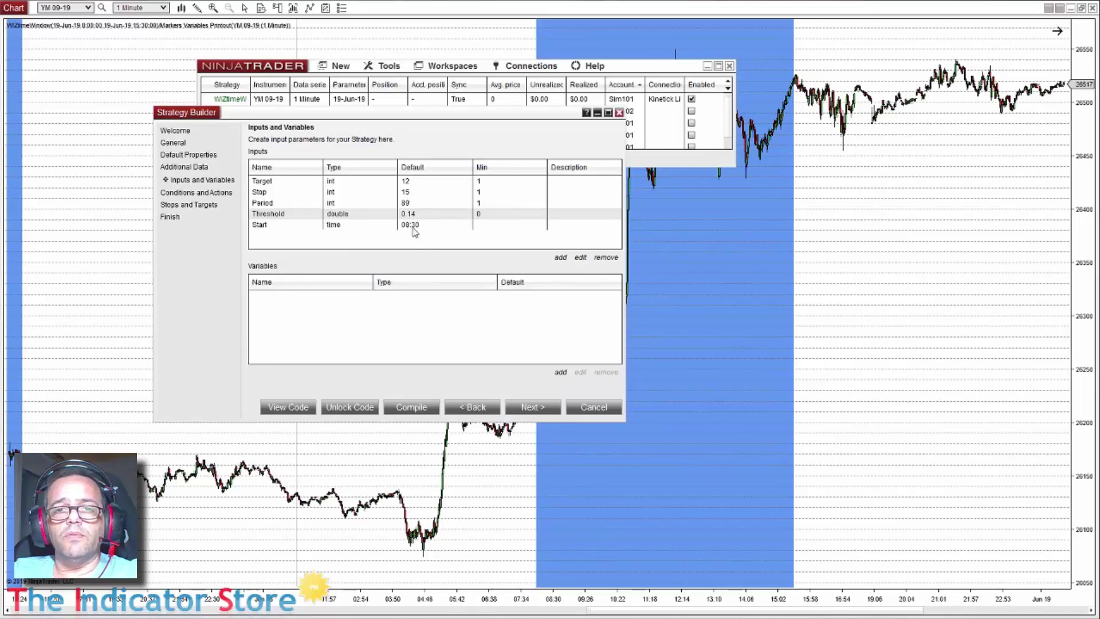
Step: Abandon the Stop variable and rename the Start input to Start_Time
left_click(560, 372)
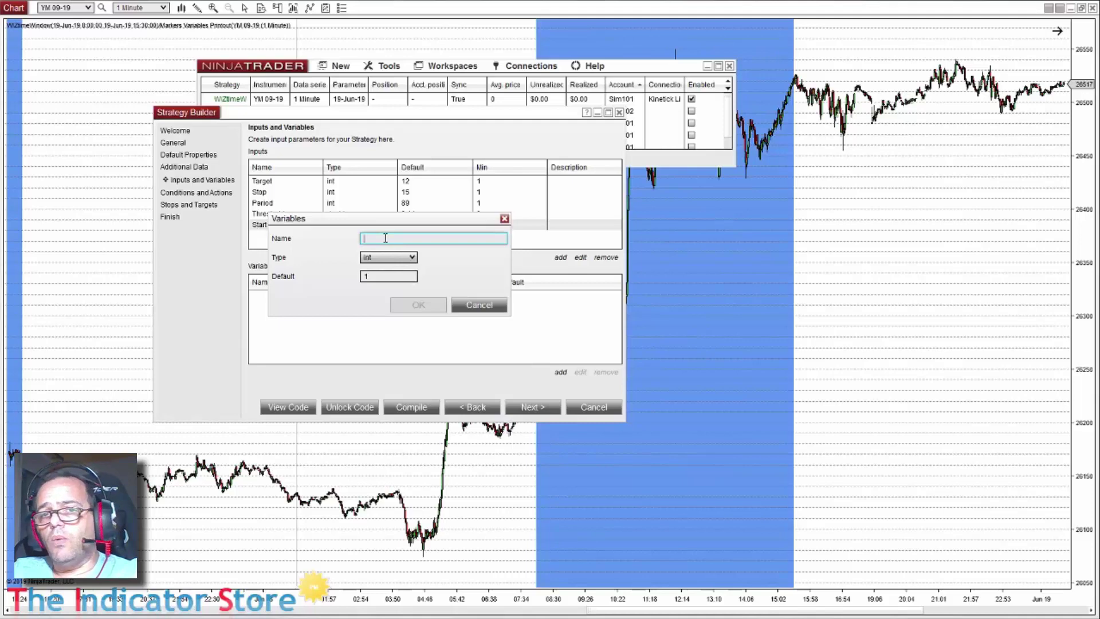
type("Stop")
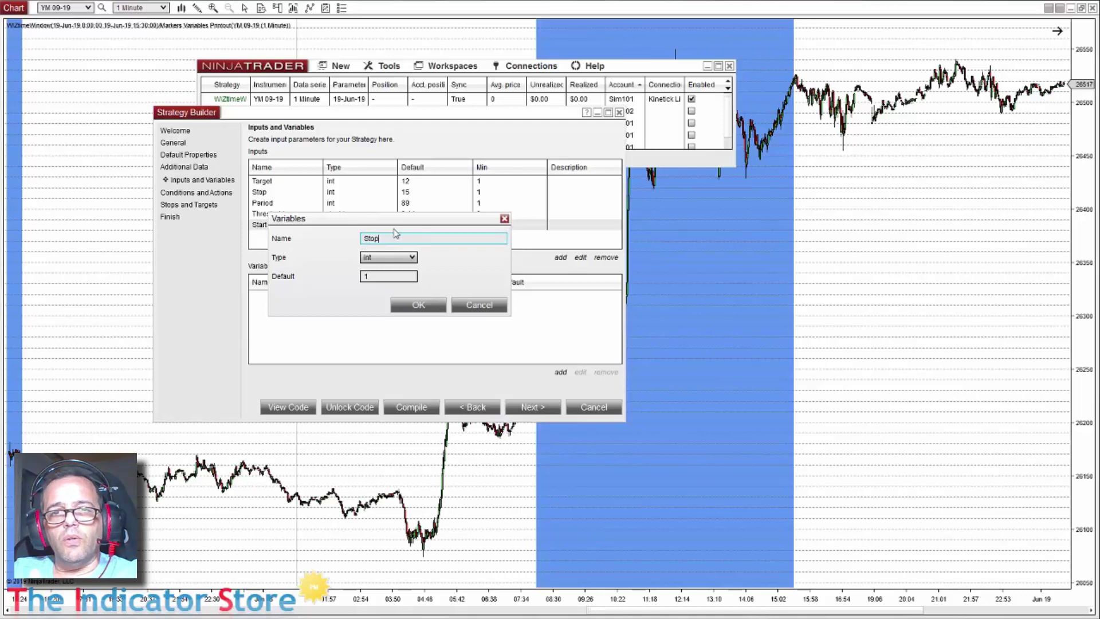
left_click(479, 305)
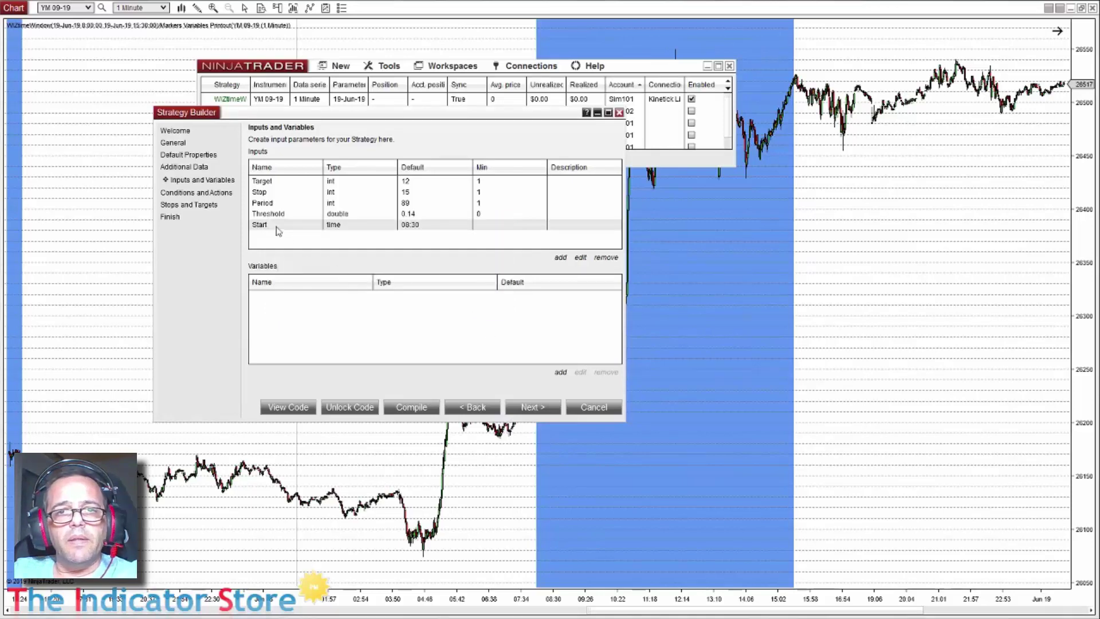
left_click(579, 258)
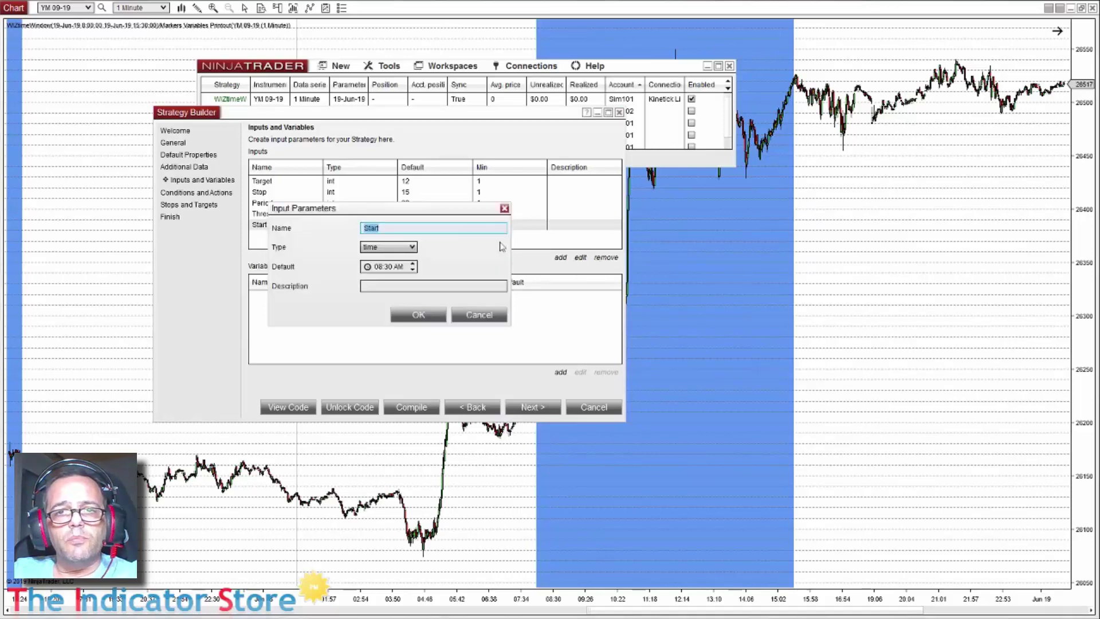
left_click(389, 227)
type("_Time")
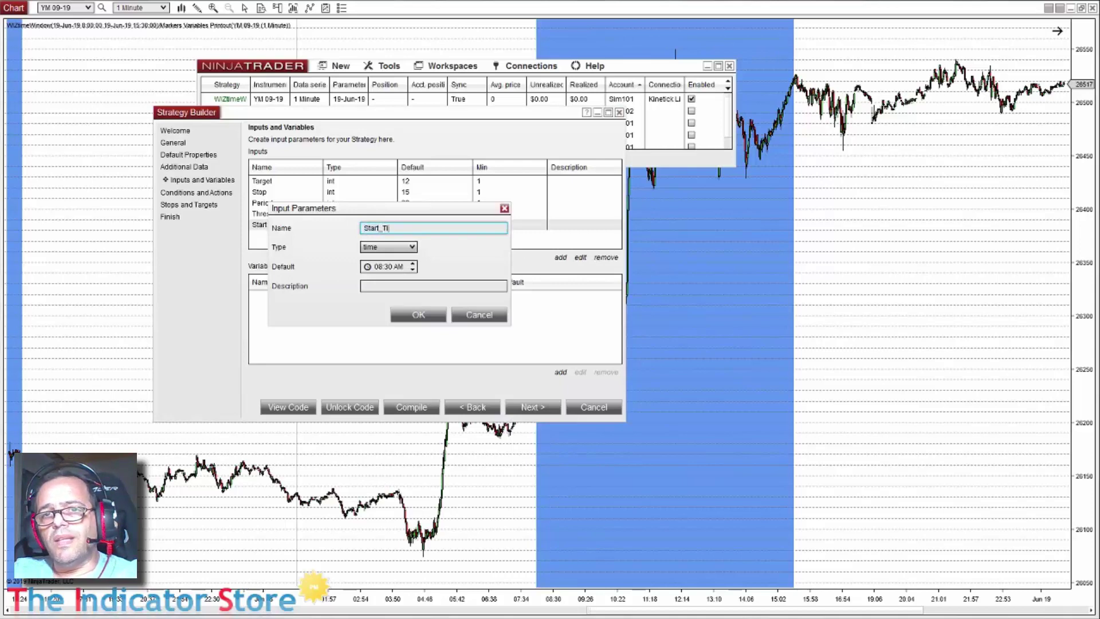
left_click(428, 314)
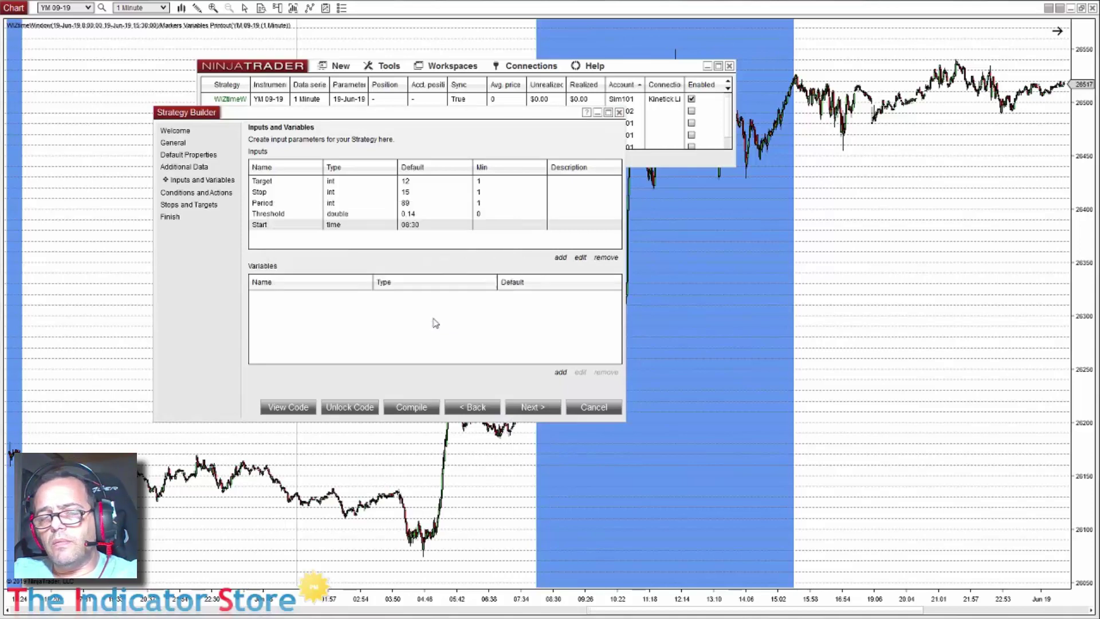
Step: Add a Stop_Time time input defaulting to 15:30
left_click(560, 257)
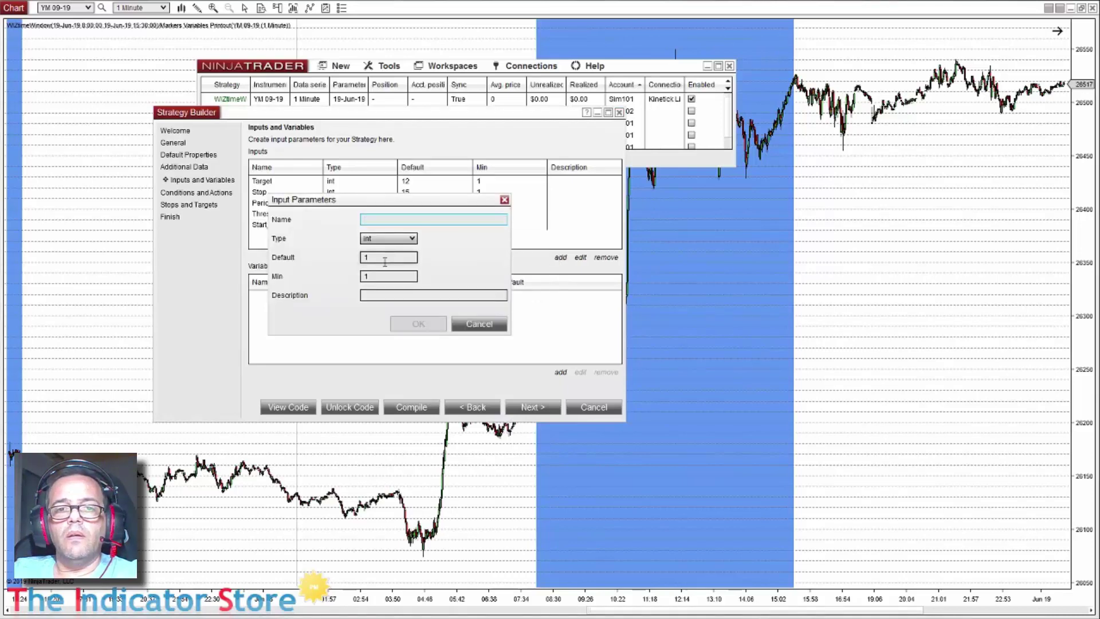
type("Stop_Time")
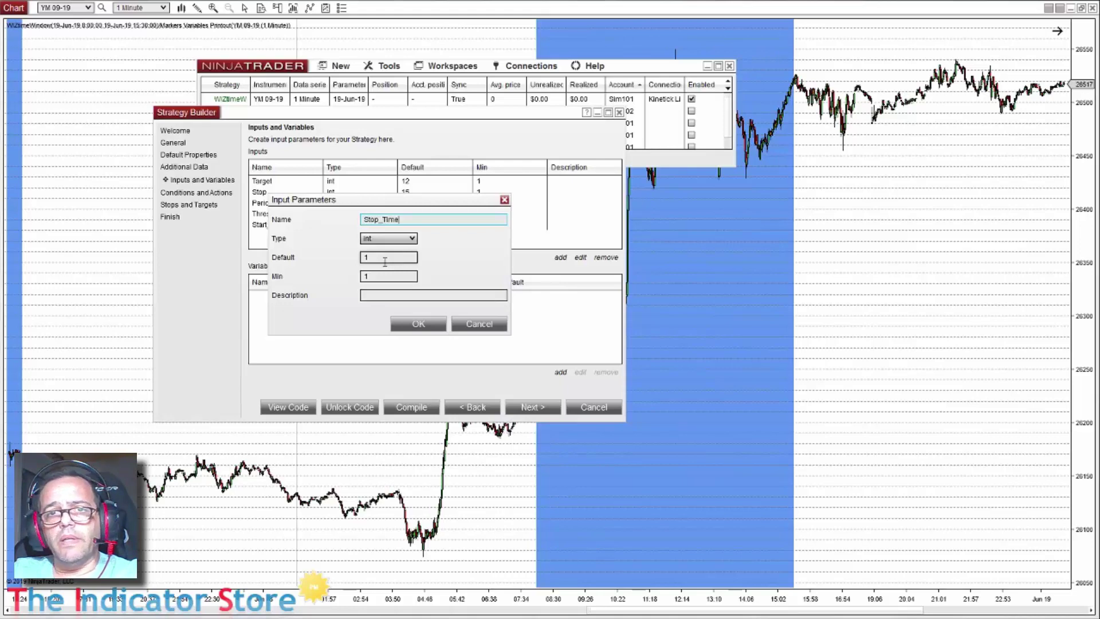
left_click(407, 239)
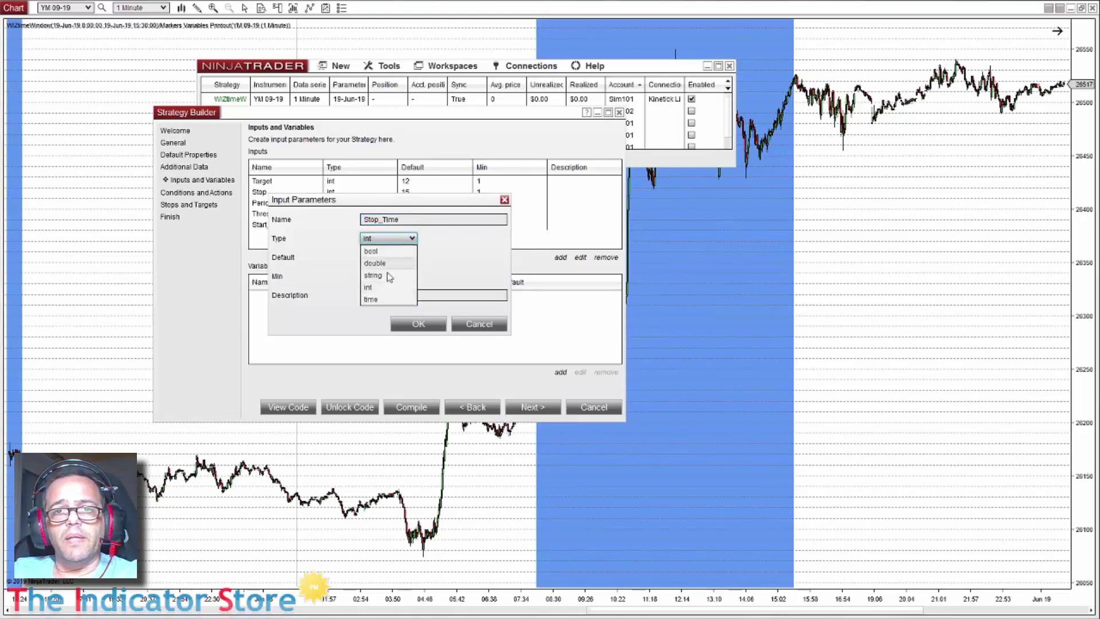
left_click(382, 300)
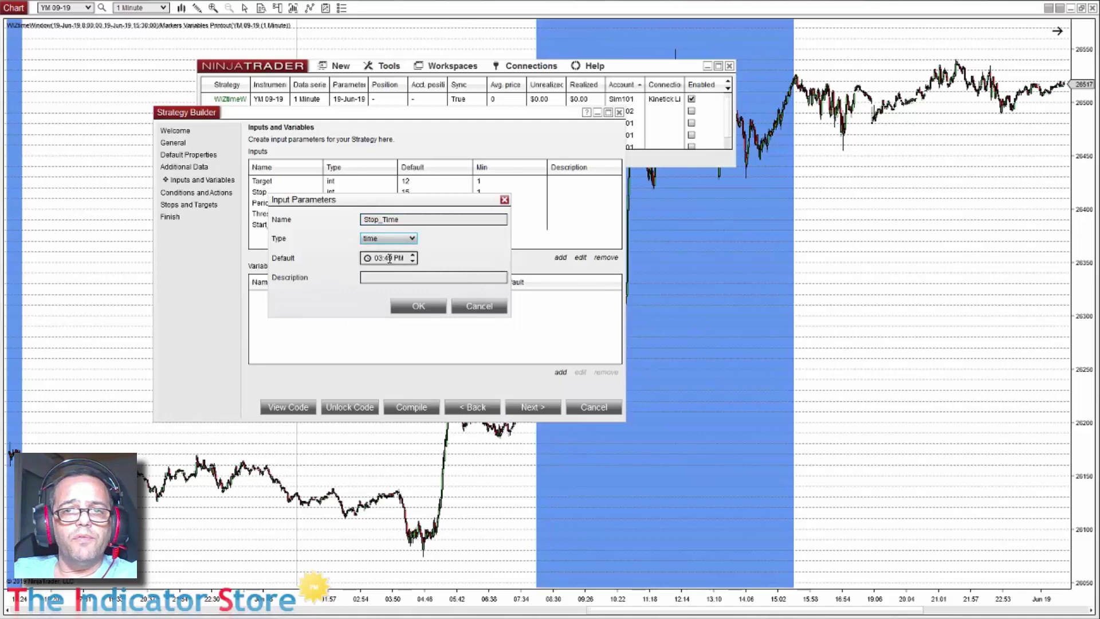
left_click(389, 258)
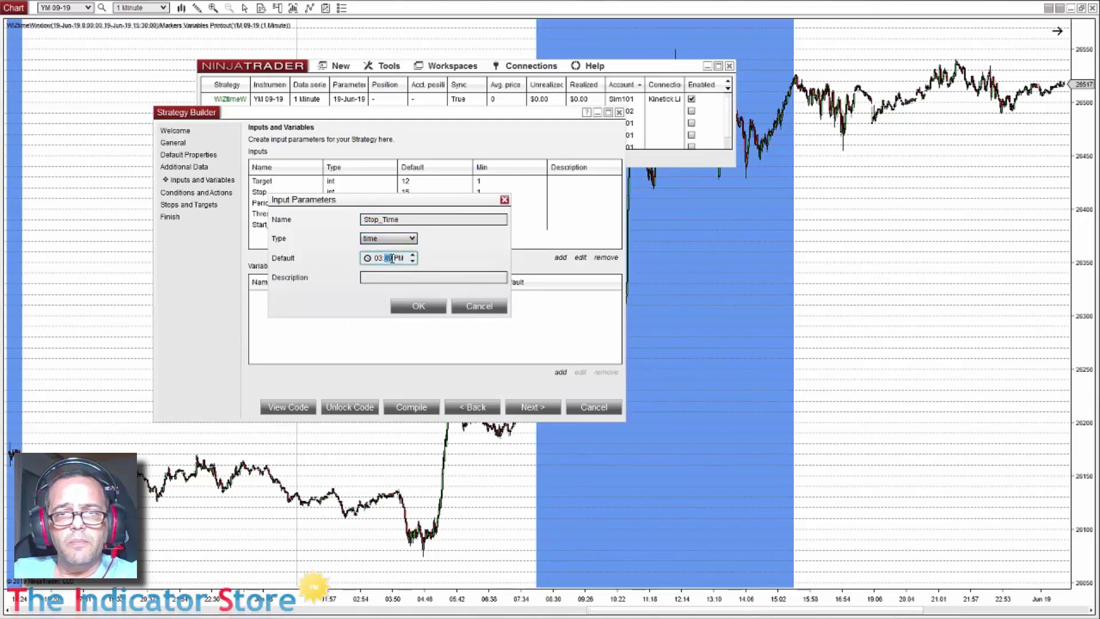
type("30")
left_click(427, 307)
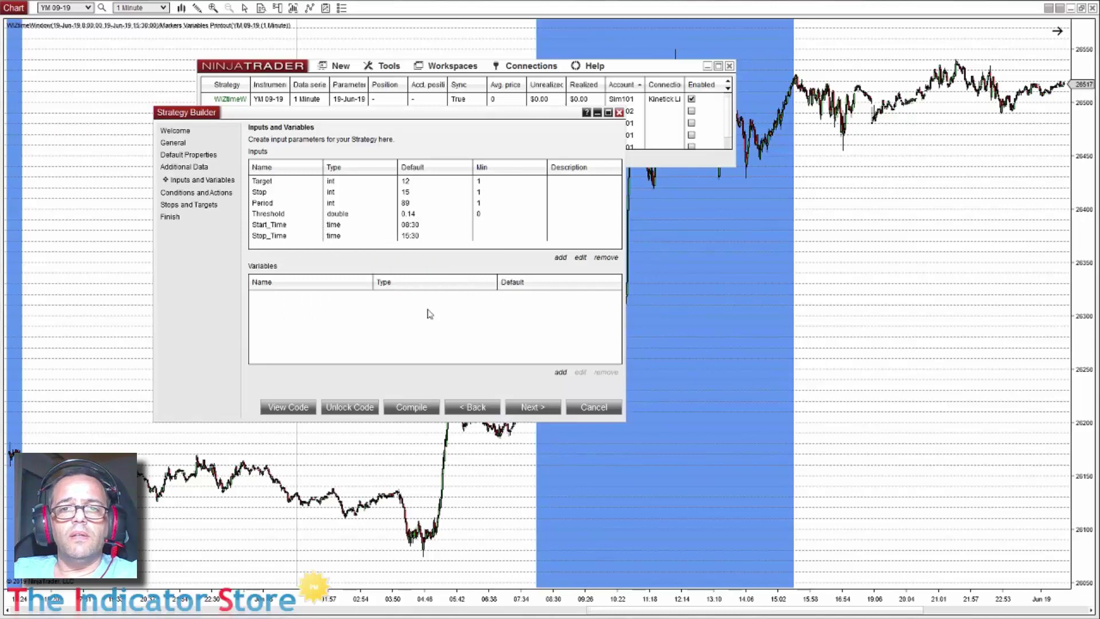
Step: Move to the Conditions and Actions page and select the long-entry Set 1
left_click(533, 408)
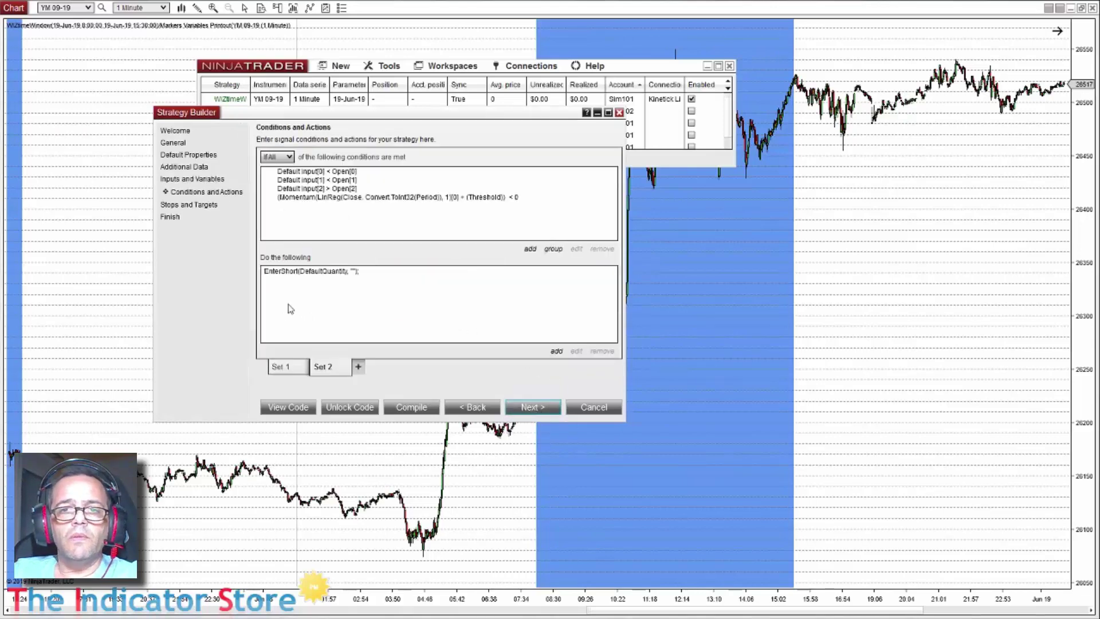
left_click(277, 366)
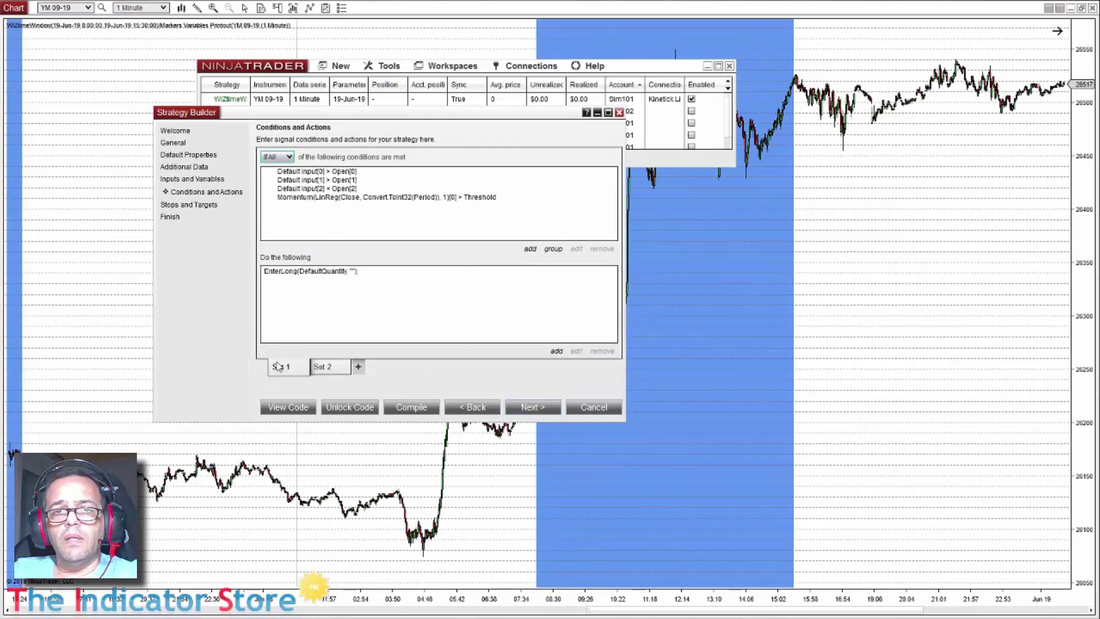
left_click(336, 367)
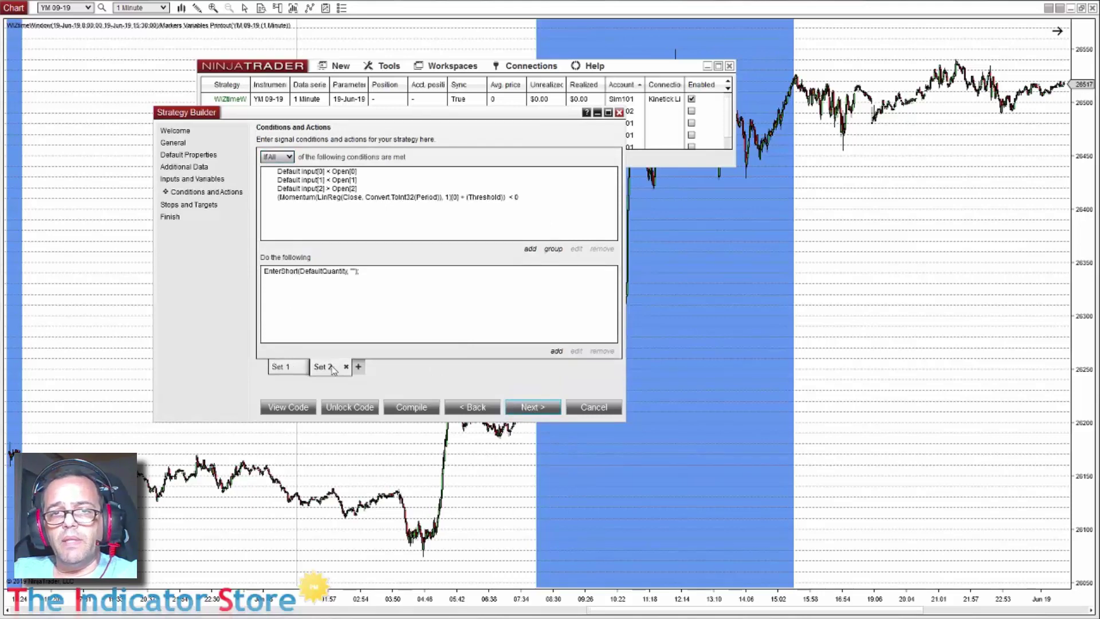
left_click(286, 369)
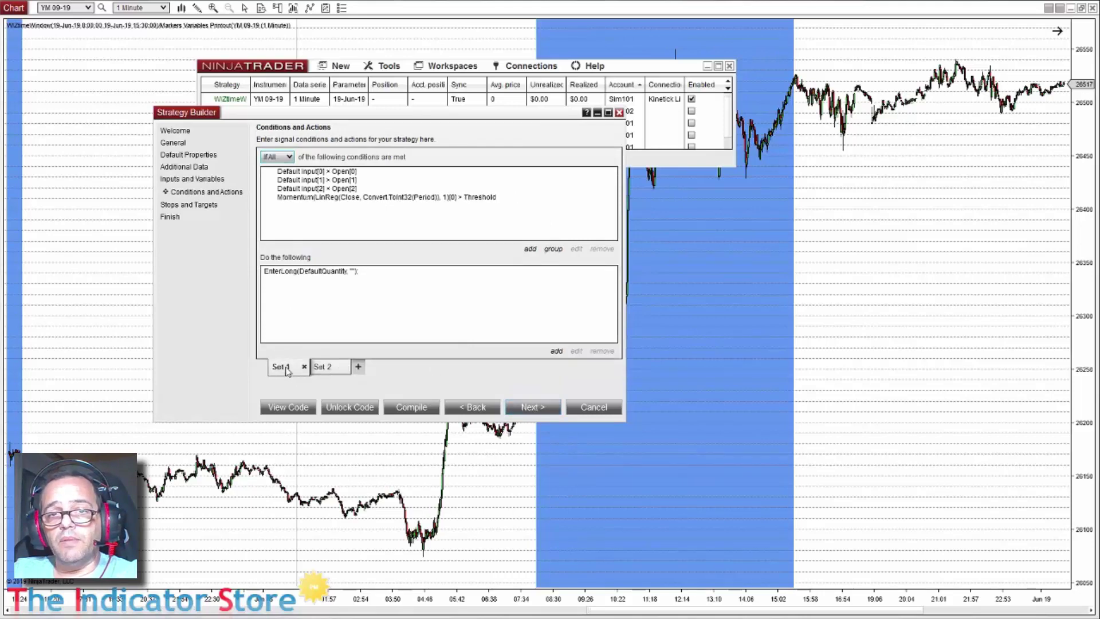
left_click(300, 173)
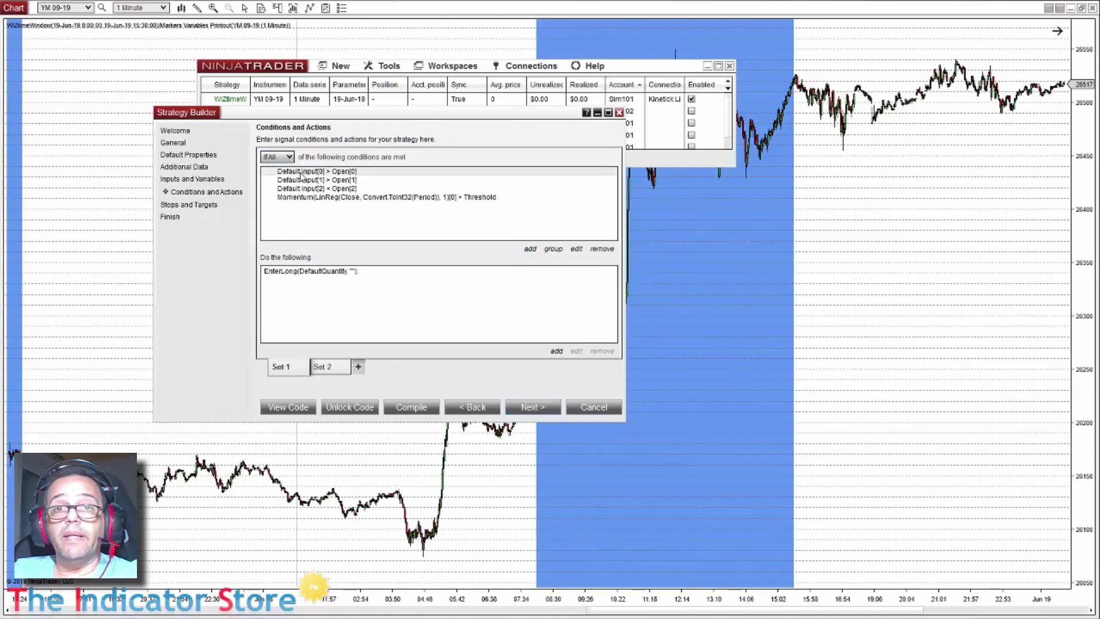
Step: Add a Set 1 condition: bar time of day (0 bars ago) greater or equal to Start_Time
left_click(530, 250)
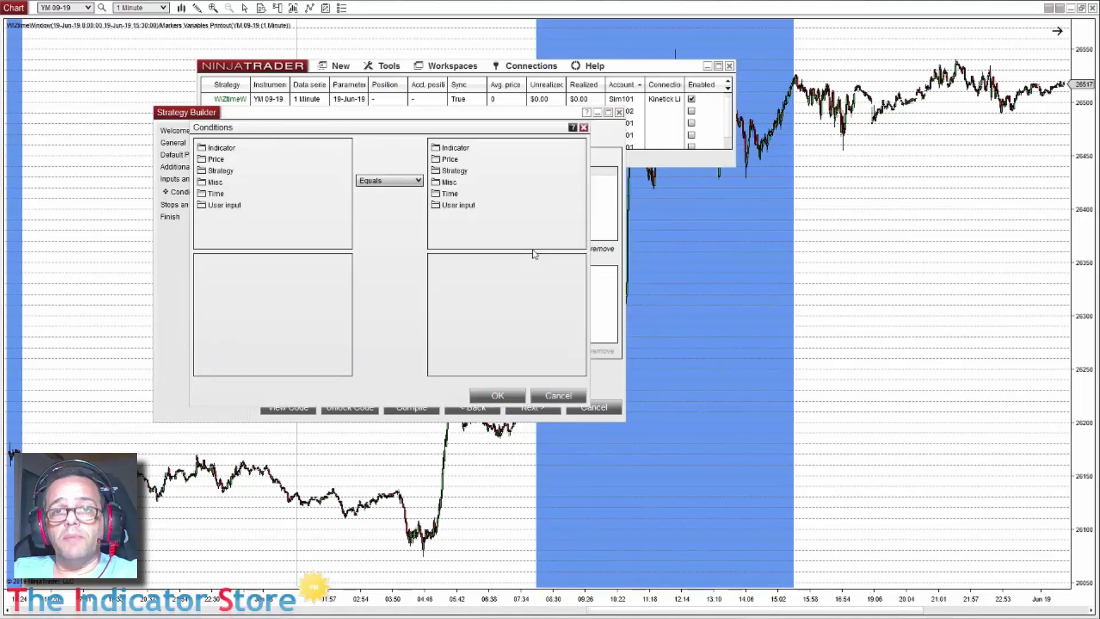
left_click(215, 194)
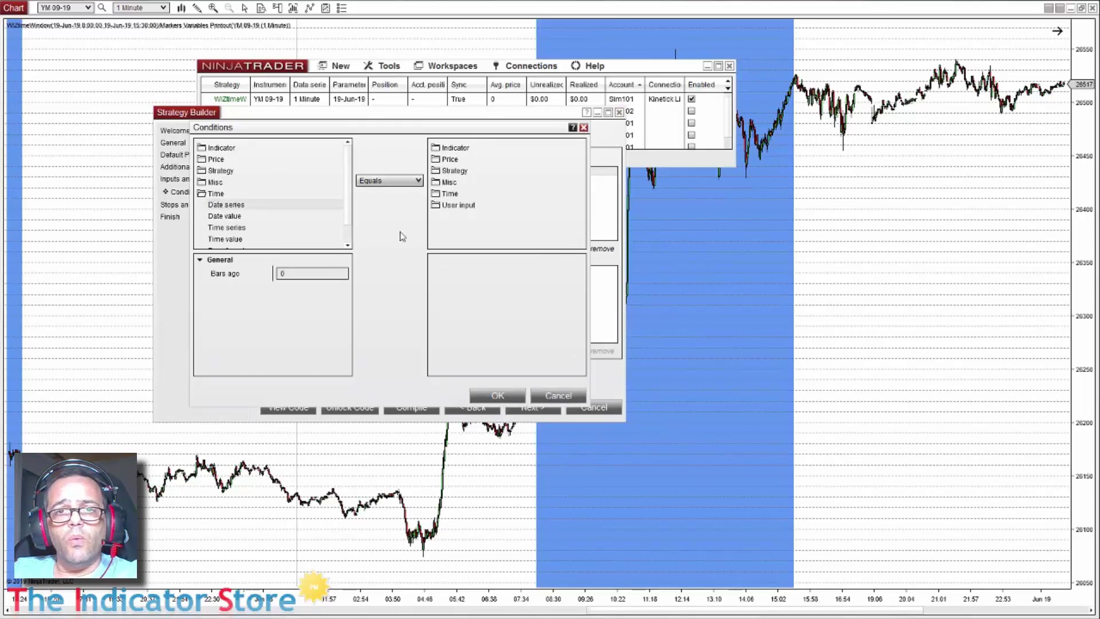
left_click(227, 229)
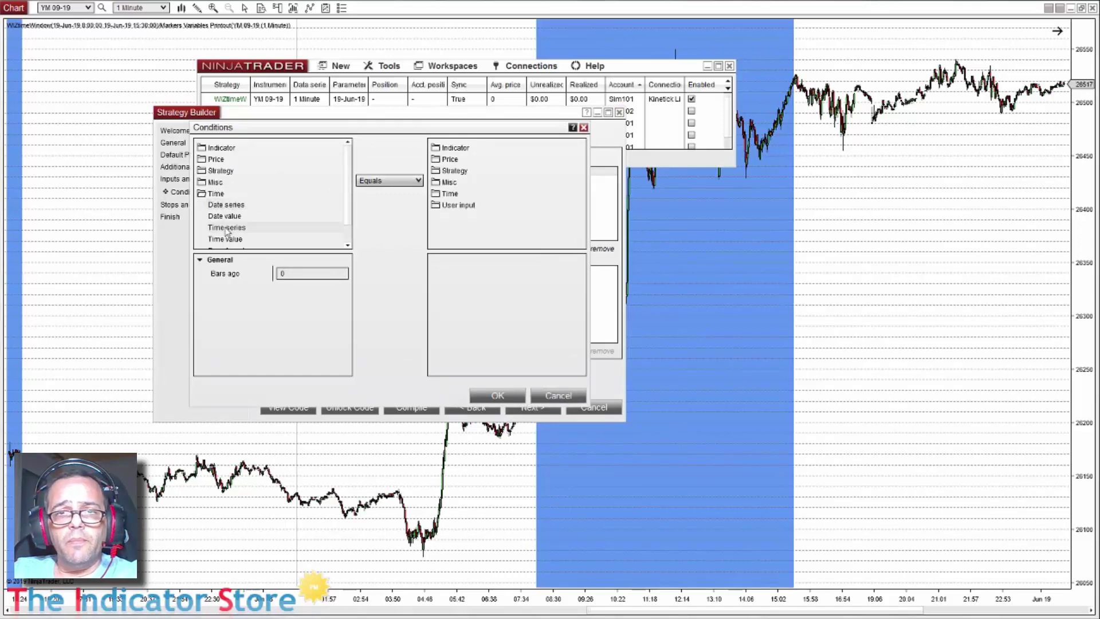
left_click(300, 272)
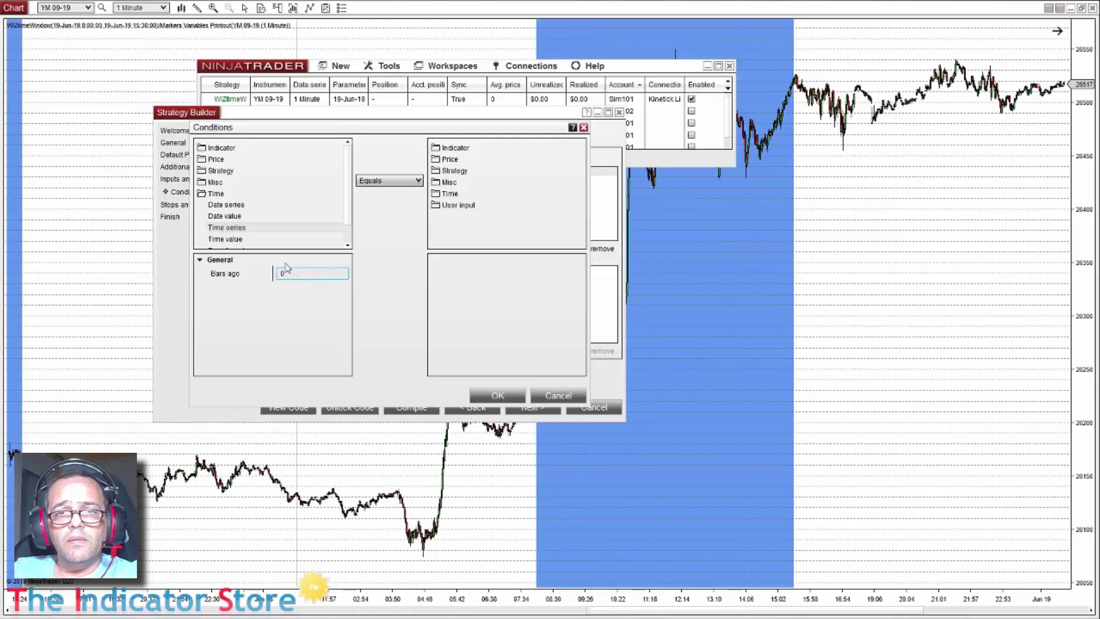
double_click(283, 274)
type("1")
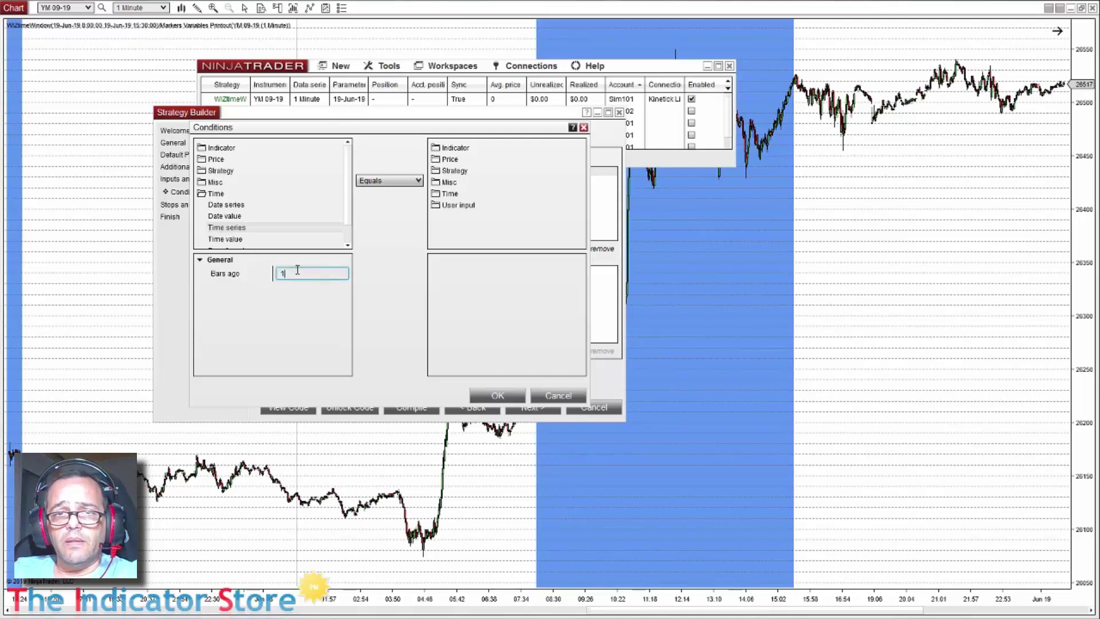
double_click(282, 274)
type("0")
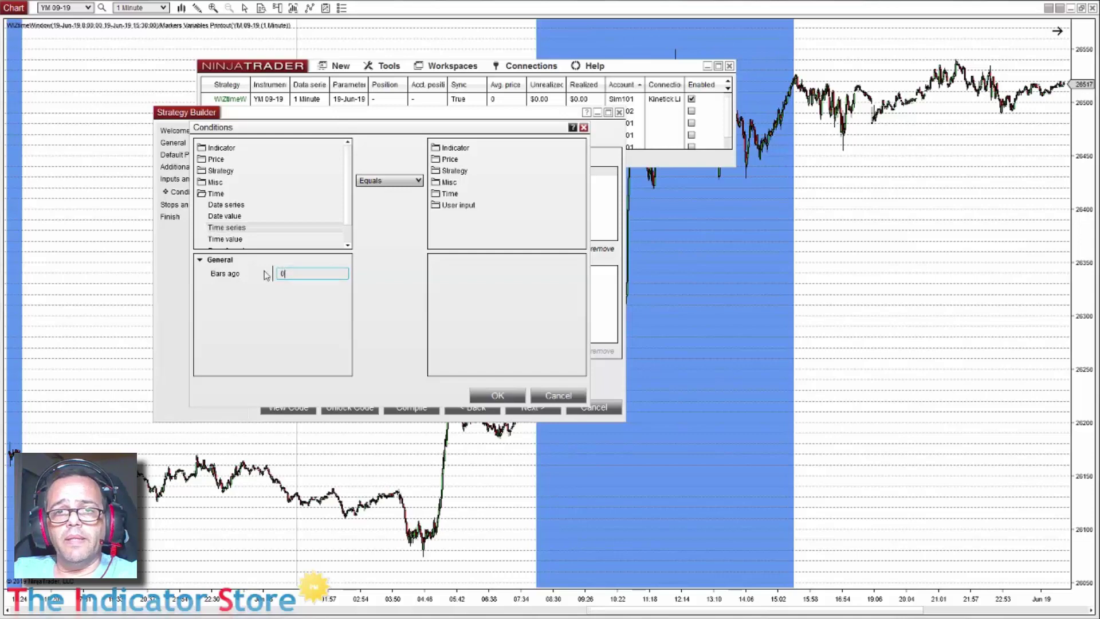
left_click(366, 183)
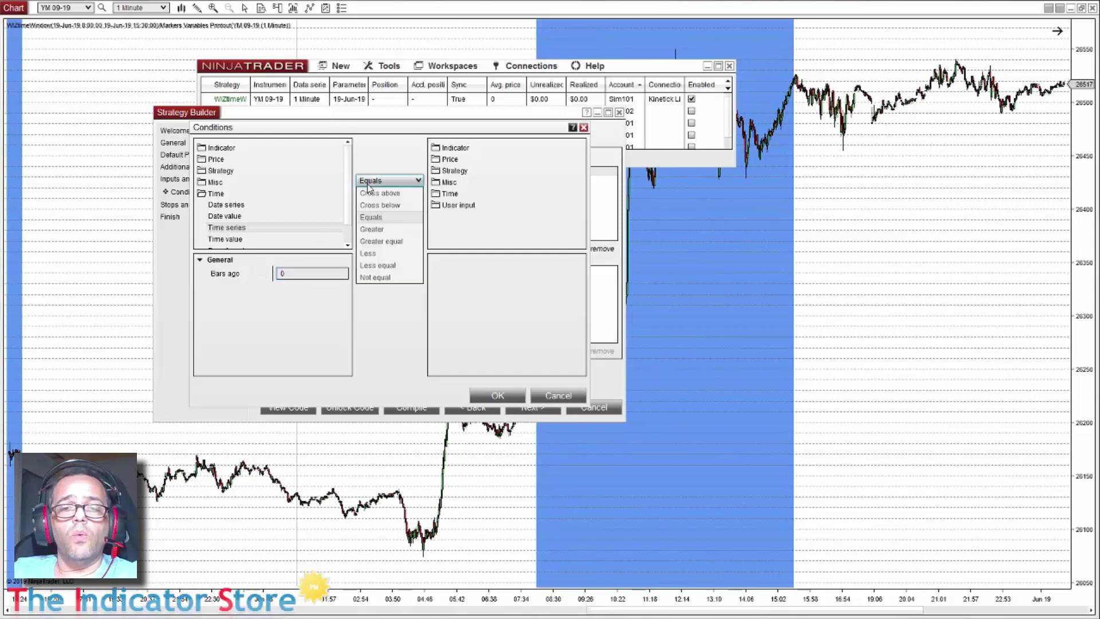
left_click(381, 241)
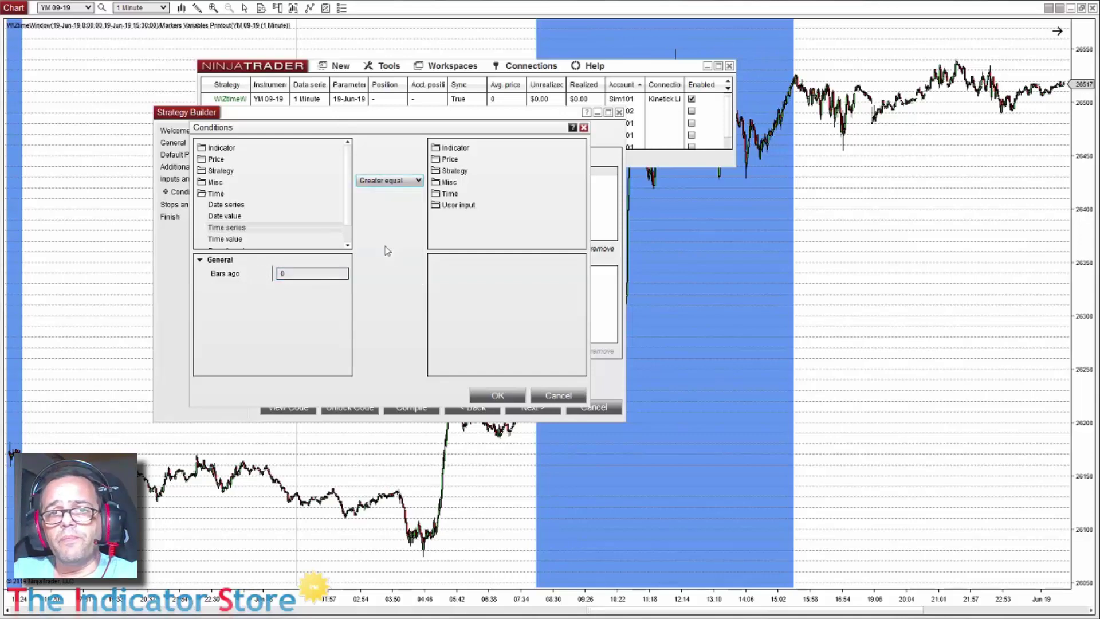
double_click(463, 205)
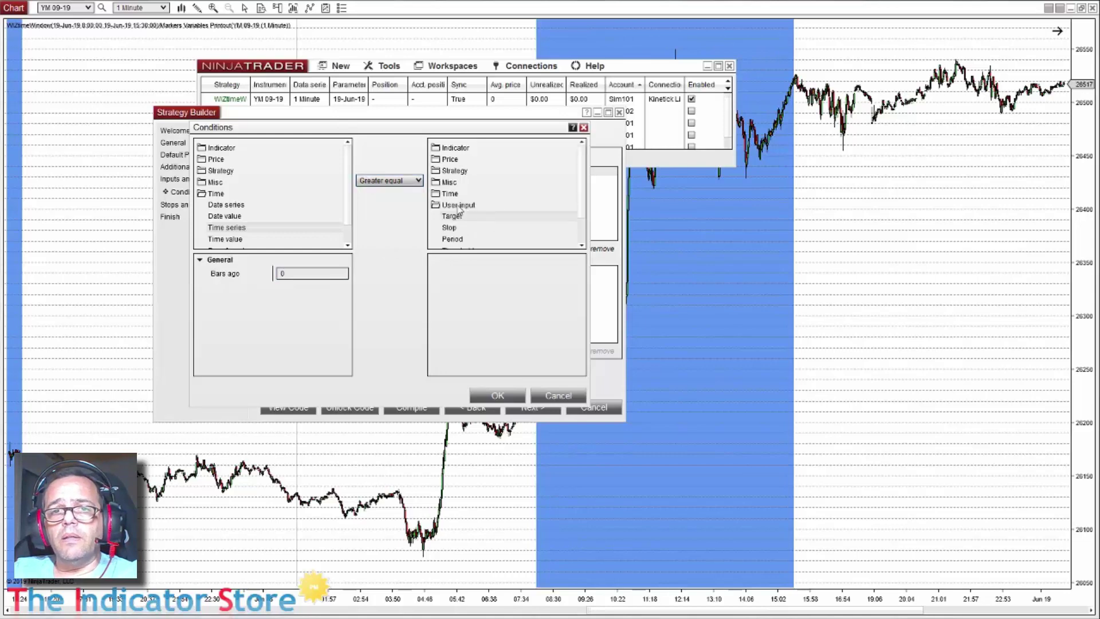
scroll(582, 215, "down", 1)
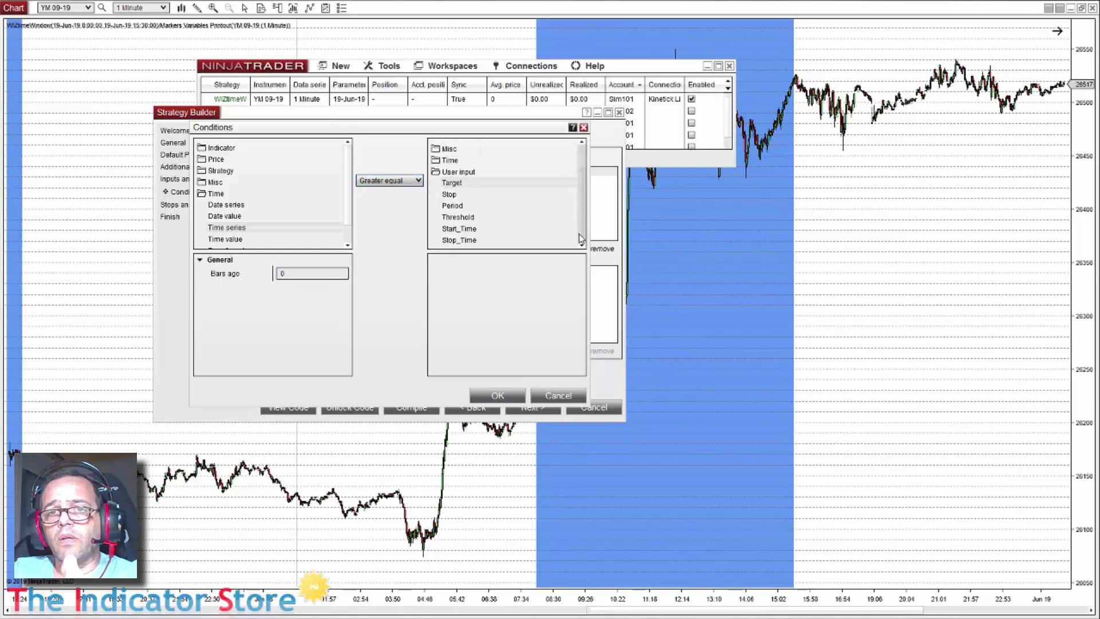
left_click(457, 229)
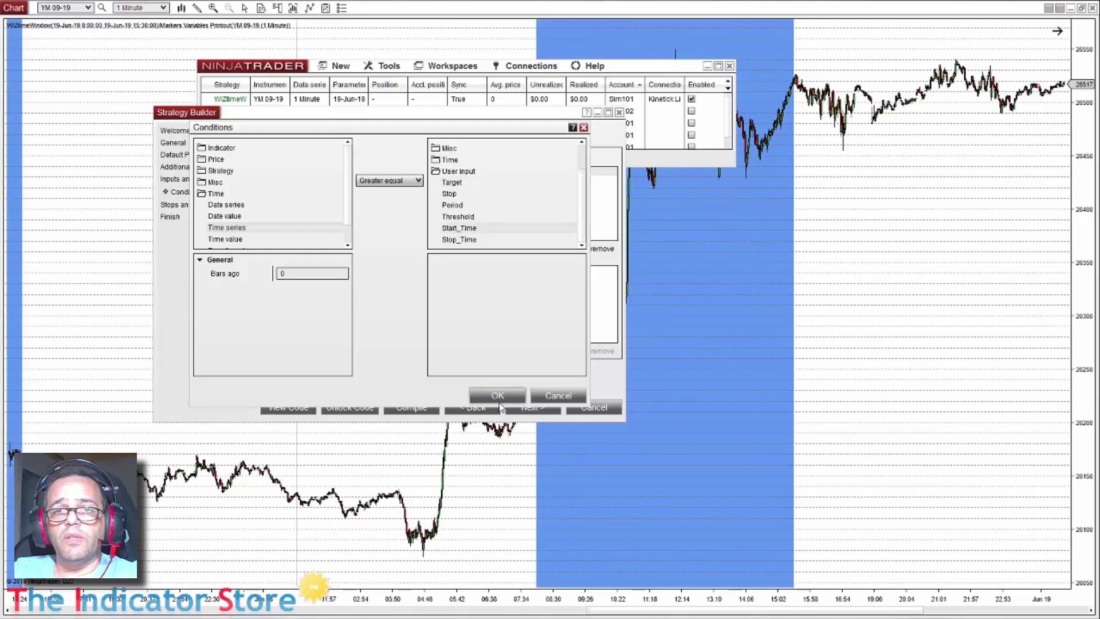
left_click(496, 396)
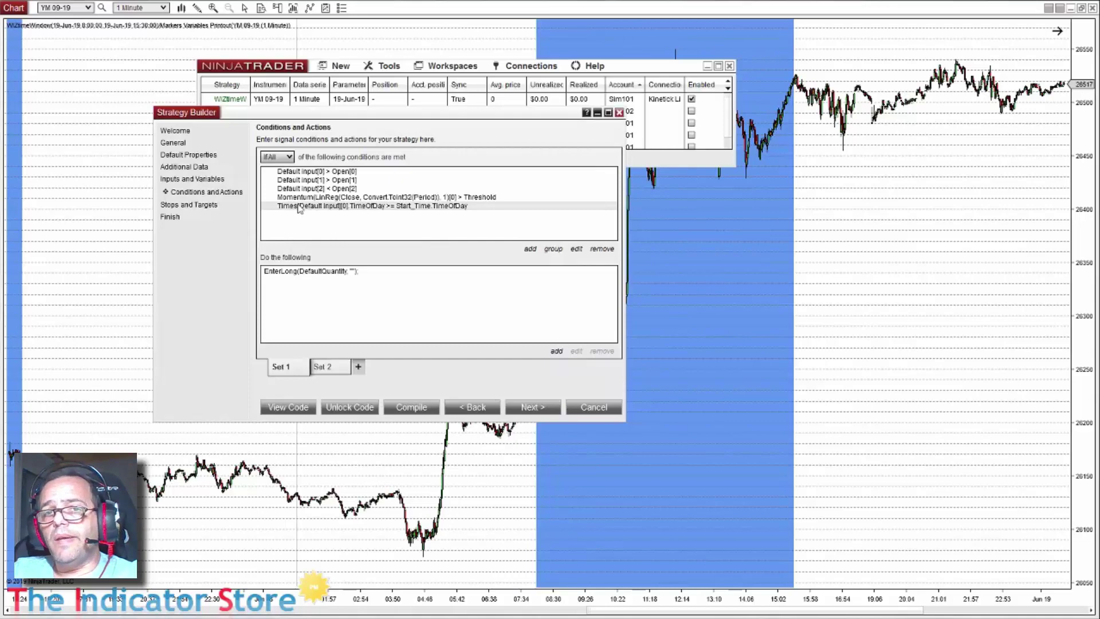
Step: Duplicate the Start_Time condition and change it to time of day Less than Stop_Time
right_click(302, 208)
left_click(331, 217)
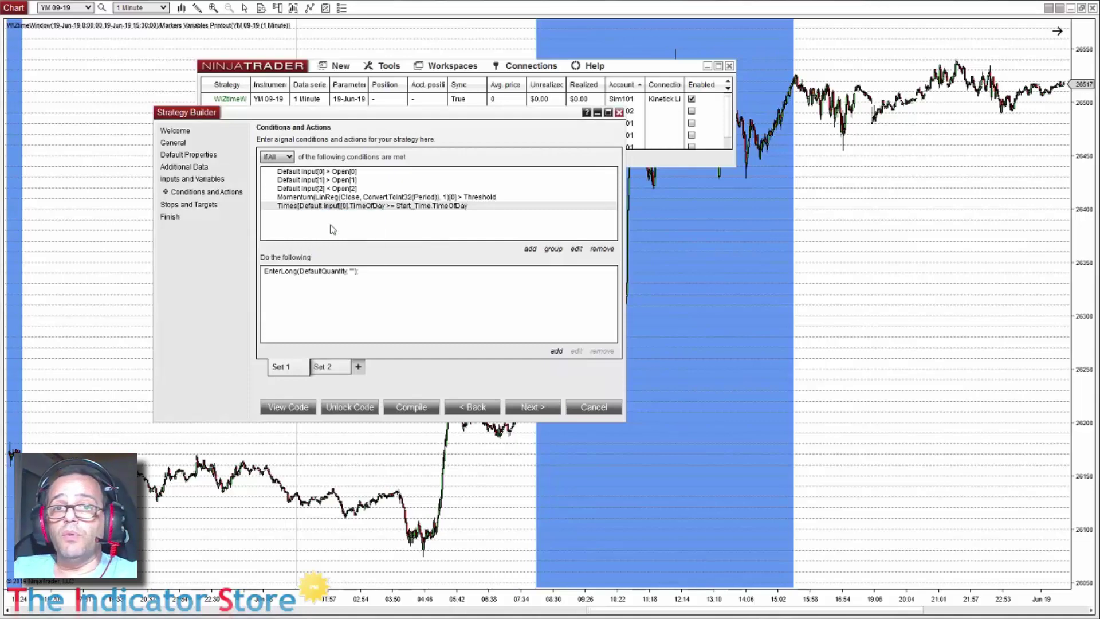
right_click(333, 228)
left_click(361, 251)
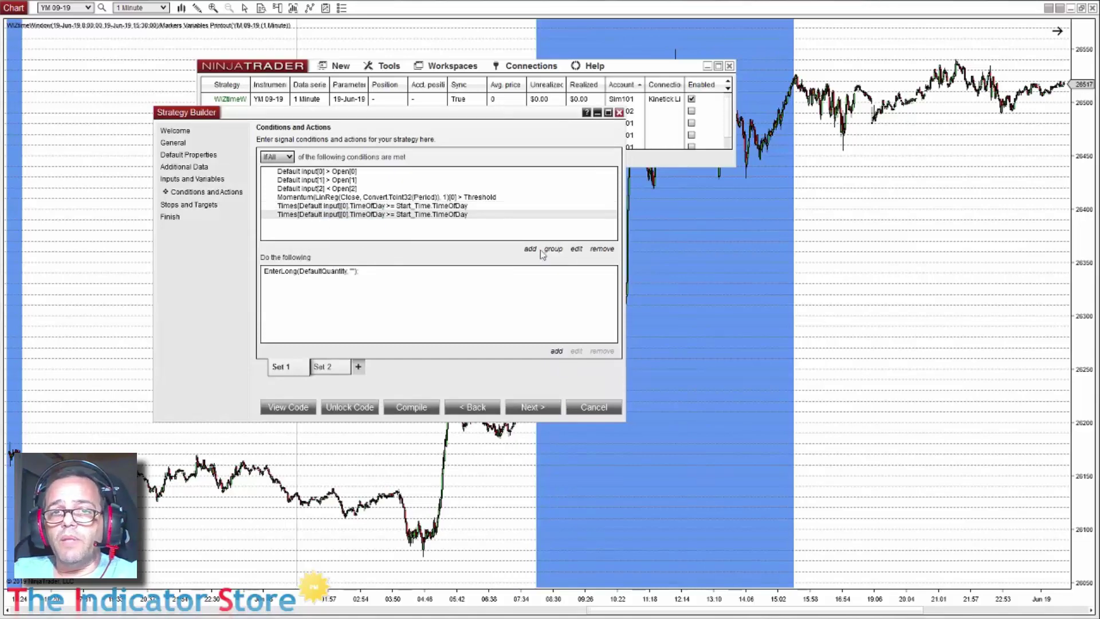
left_click(575, 249)
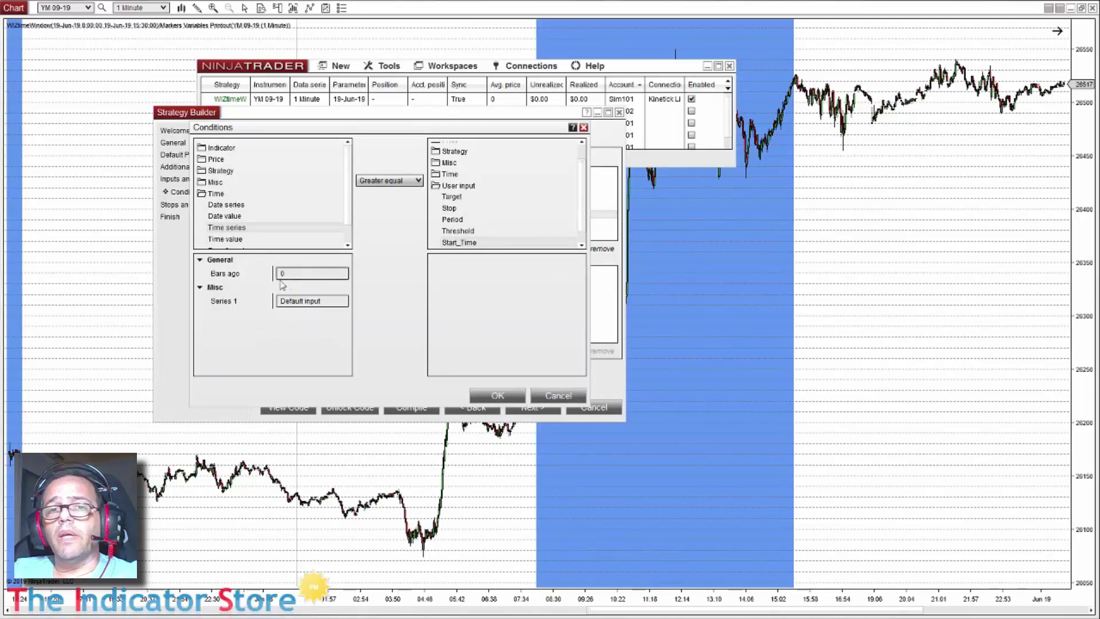
left_click(382, 181)
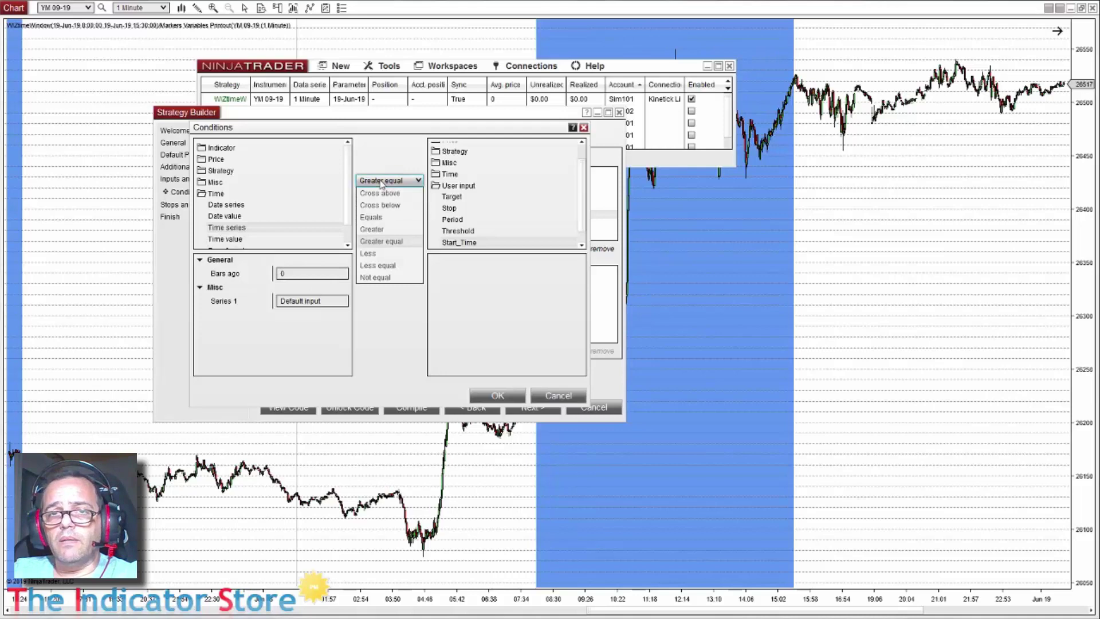
left_click(382, 254)
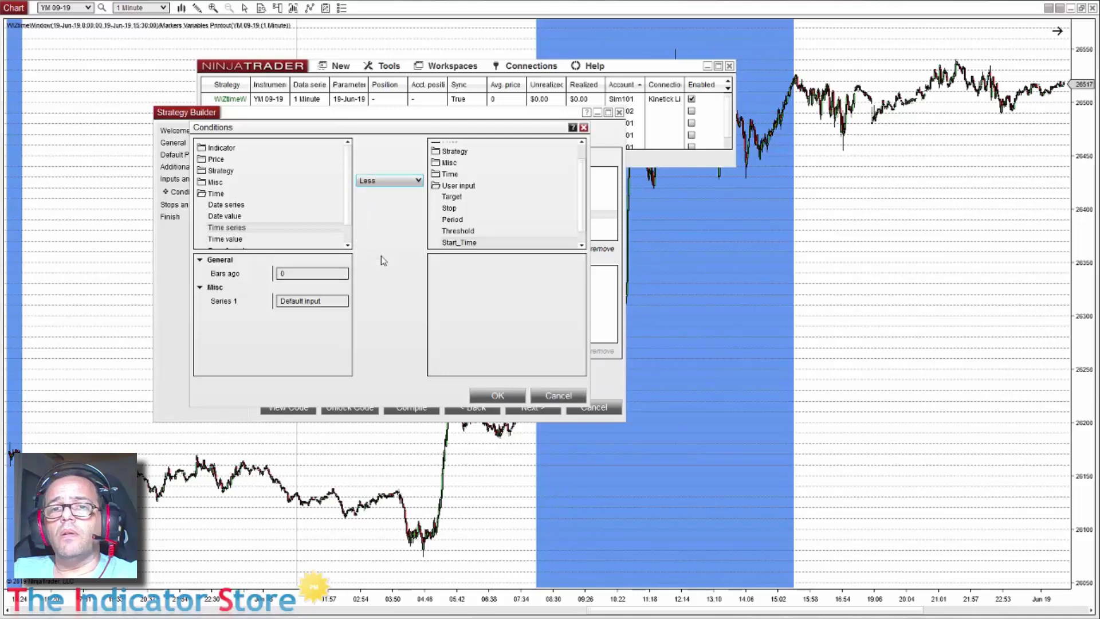
scroll(579, 224, "down", 1)
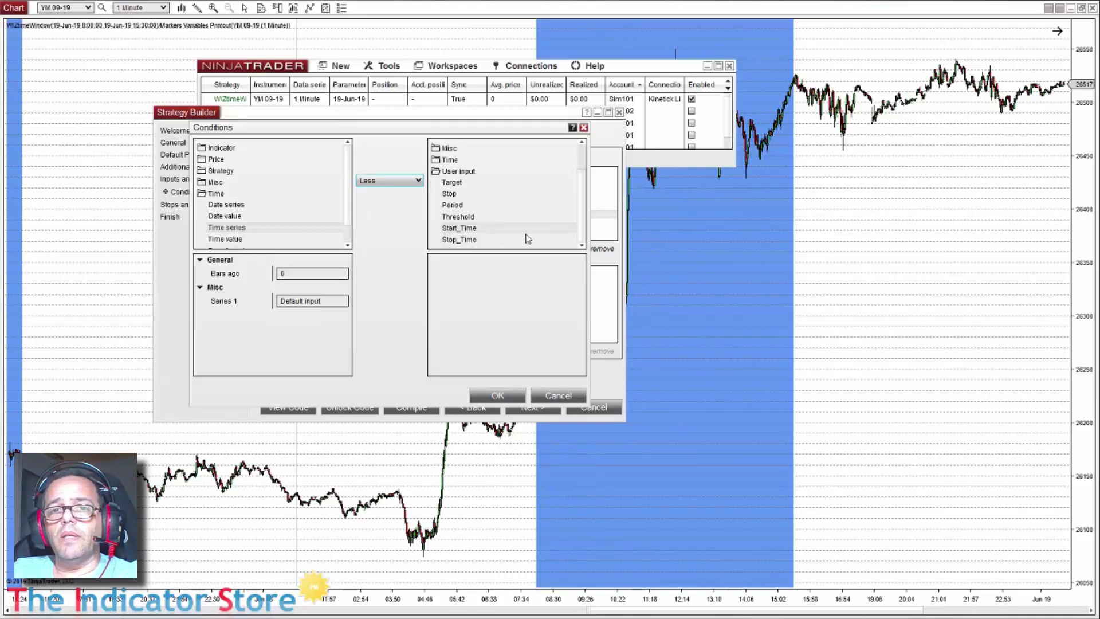
left_click(498, 395)
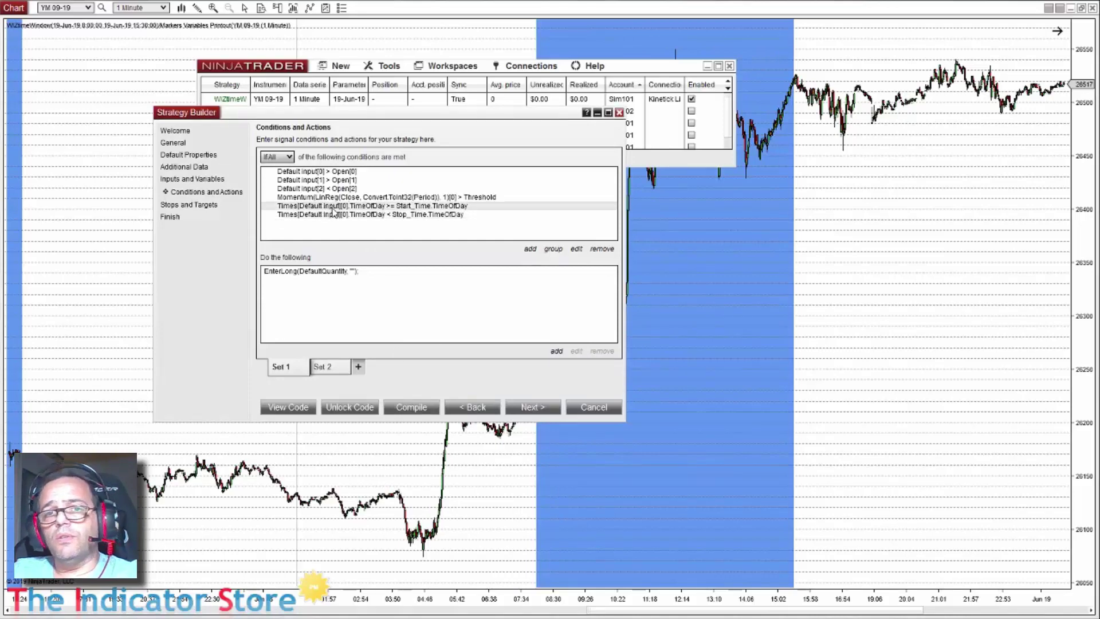
Step: Copy the Start_Time and Stop_Time conditions from Set 1 into Set 2
right_click(315, 207)
left_click(345, 218)
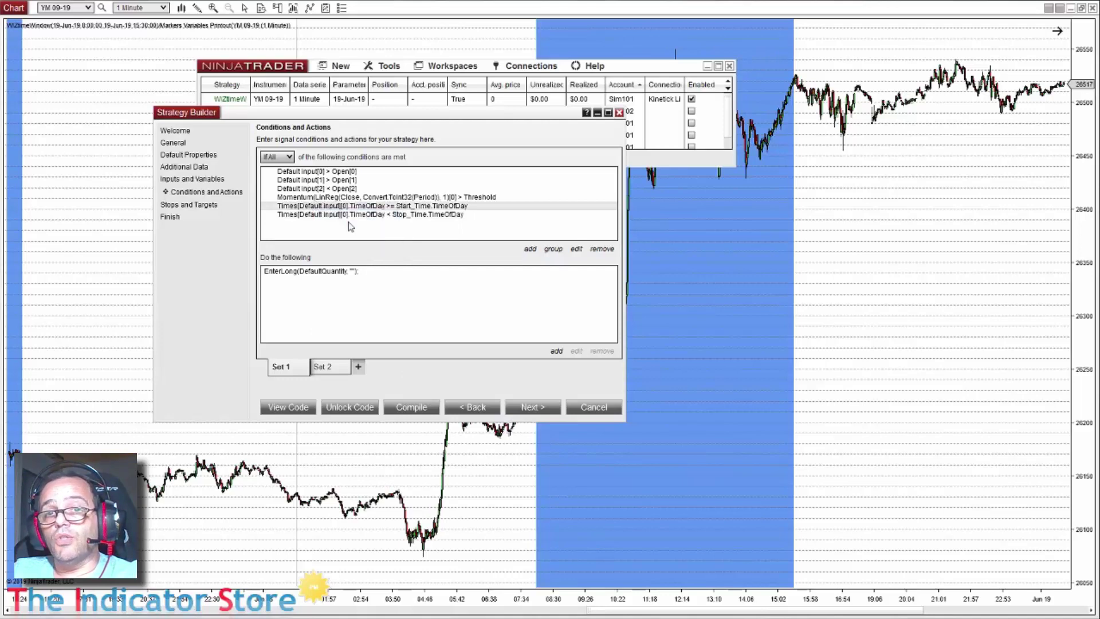
left_click(330, 368)
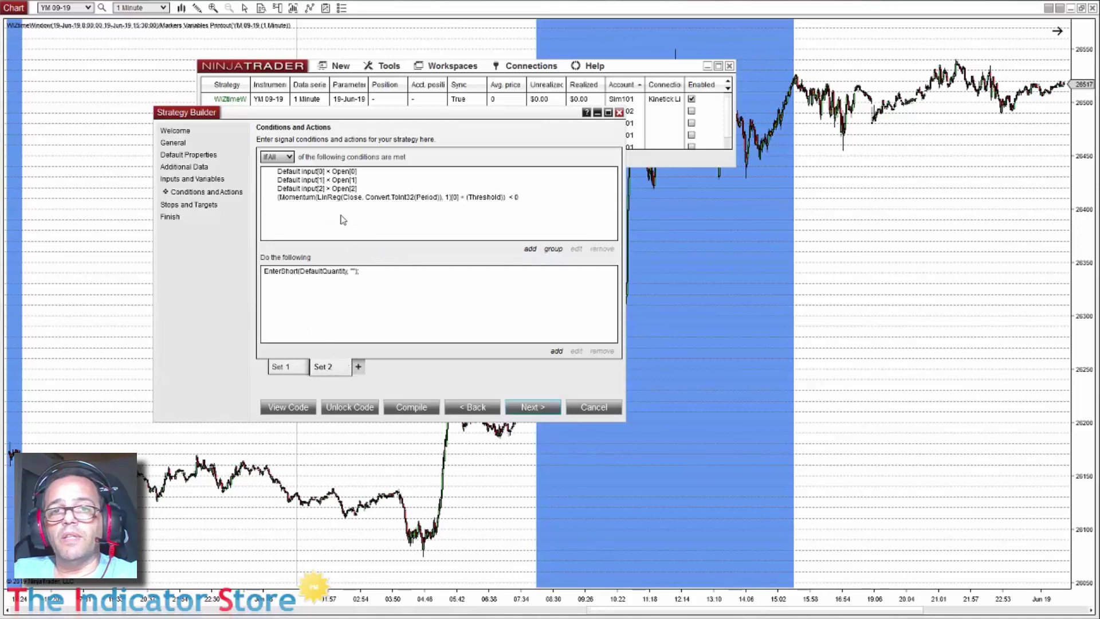
right_click(342, 214)
left_click(370, 235)
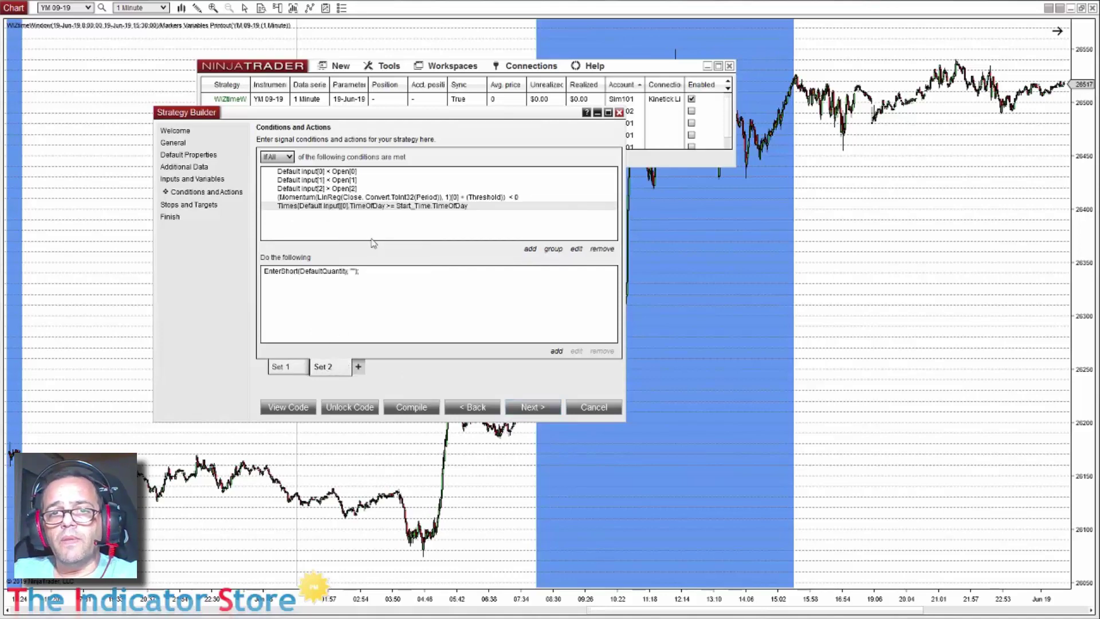
left_click(289, 366)
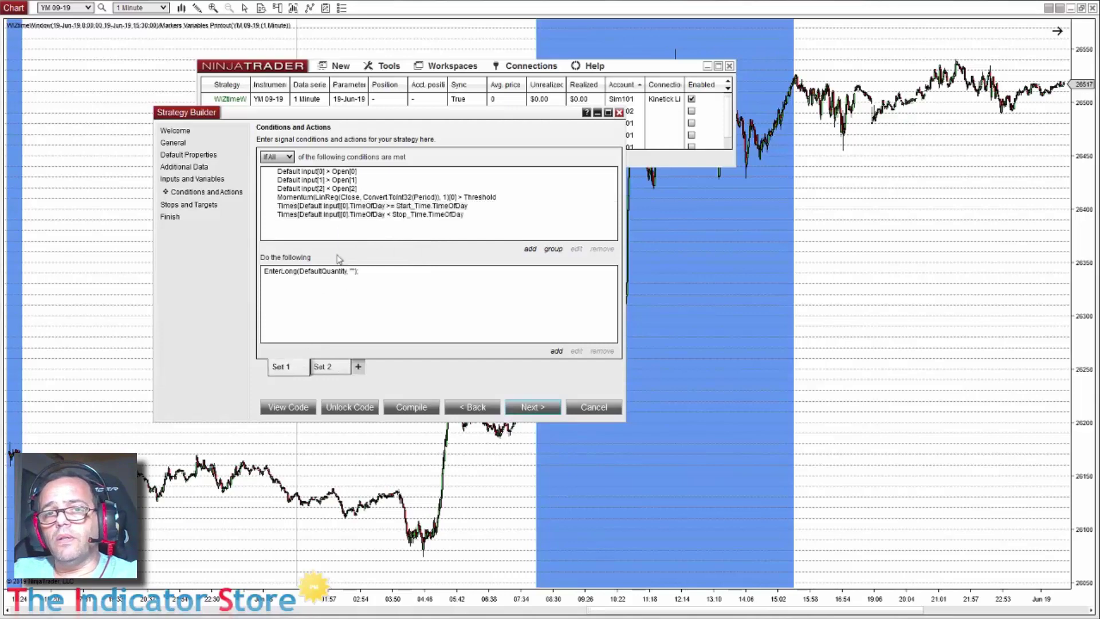
right_click(320, 216)
left_click(344, 225)
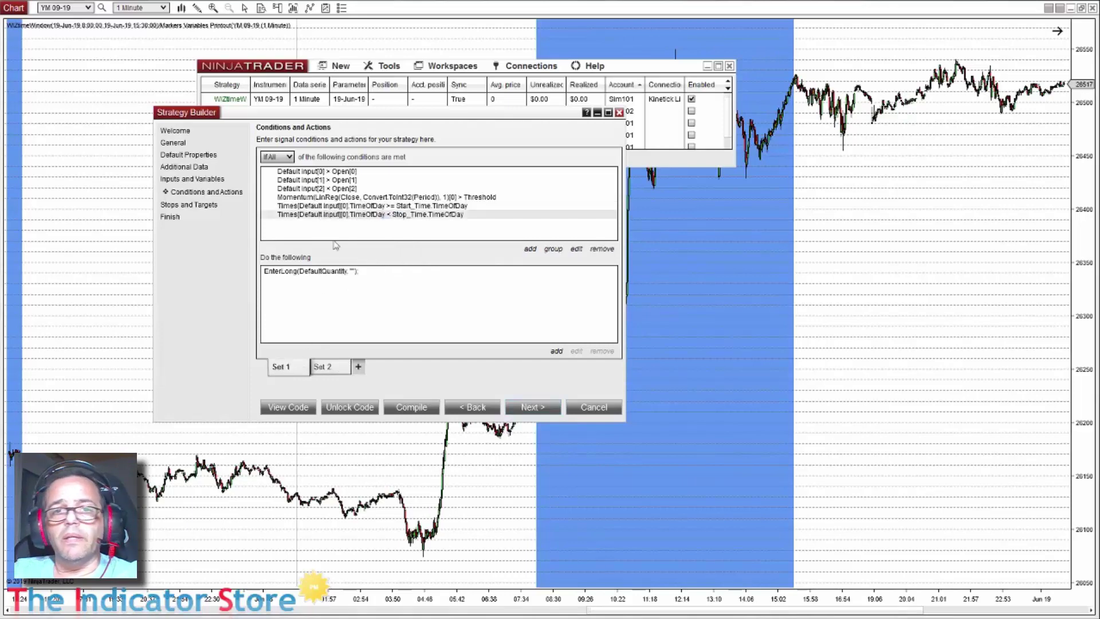
left_click(327, 369)
right_click(328, 221)
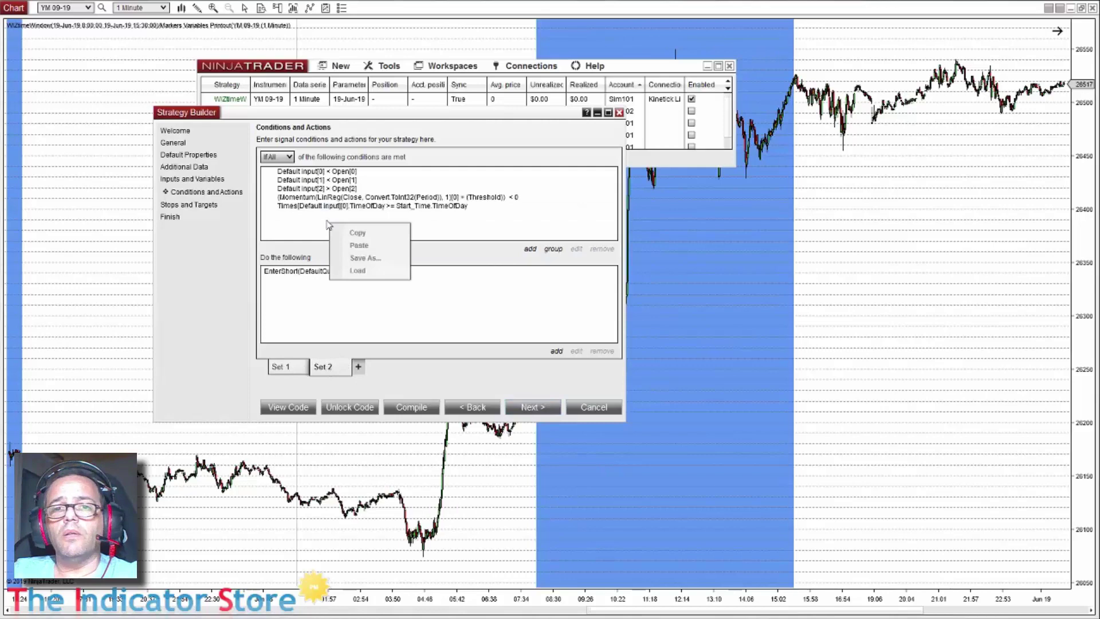
left_click(358, 246)
Step: Check both condition sets and advance past stops and targets to the final page
left_click(287, 368)
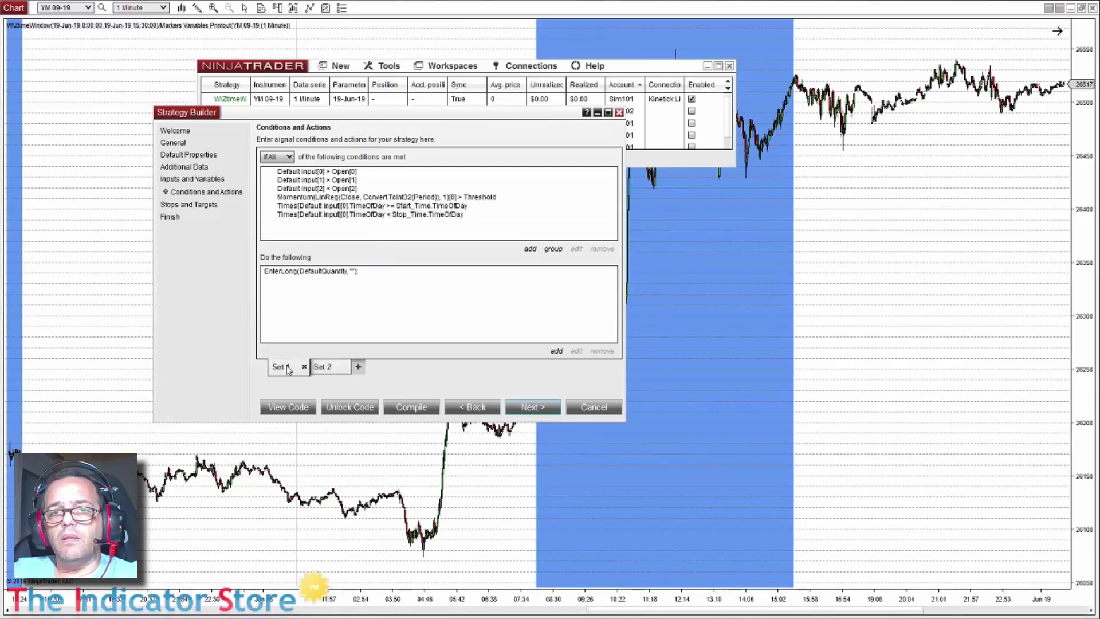
left_click(322, 368)
left_click(301, 368)
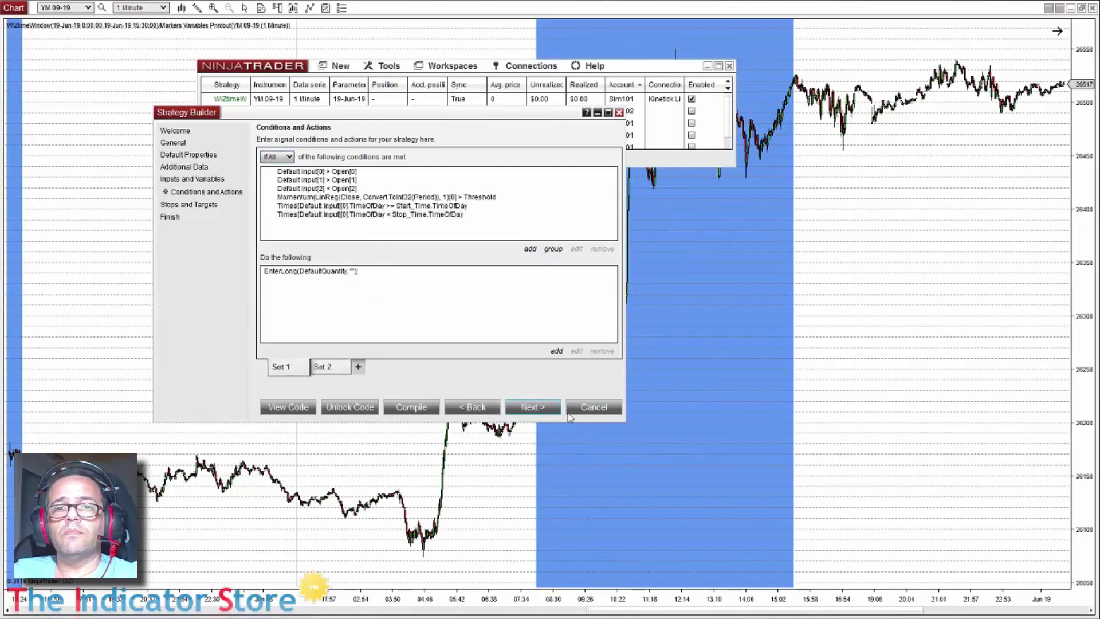
left_click(533, 407)
left_click(533, 407)
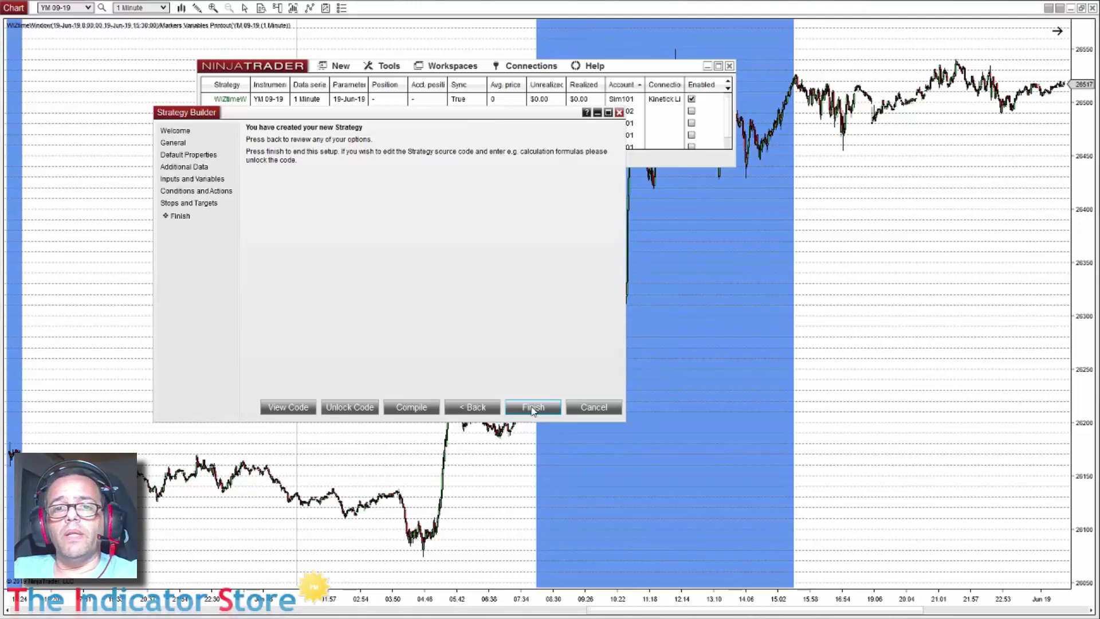
Step: Finish the WizYouTube strategy, then switch the NQ 09-19 chart to UniRenko T2 O9 R18 bars
left_click(533, 407)
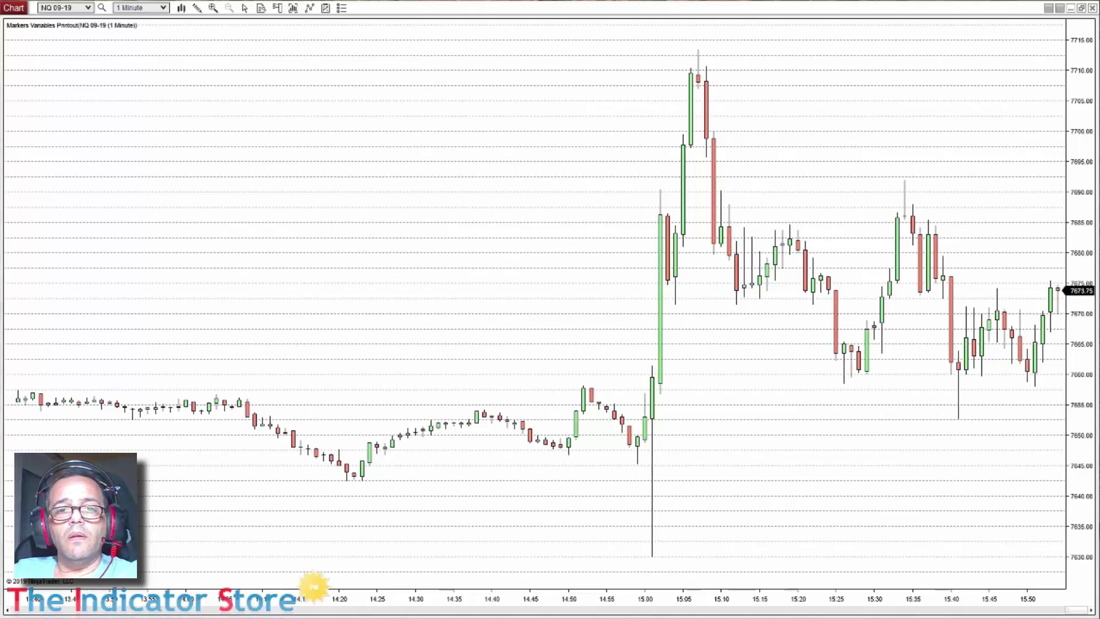
left_click_drag(197, 67, 318, 59)
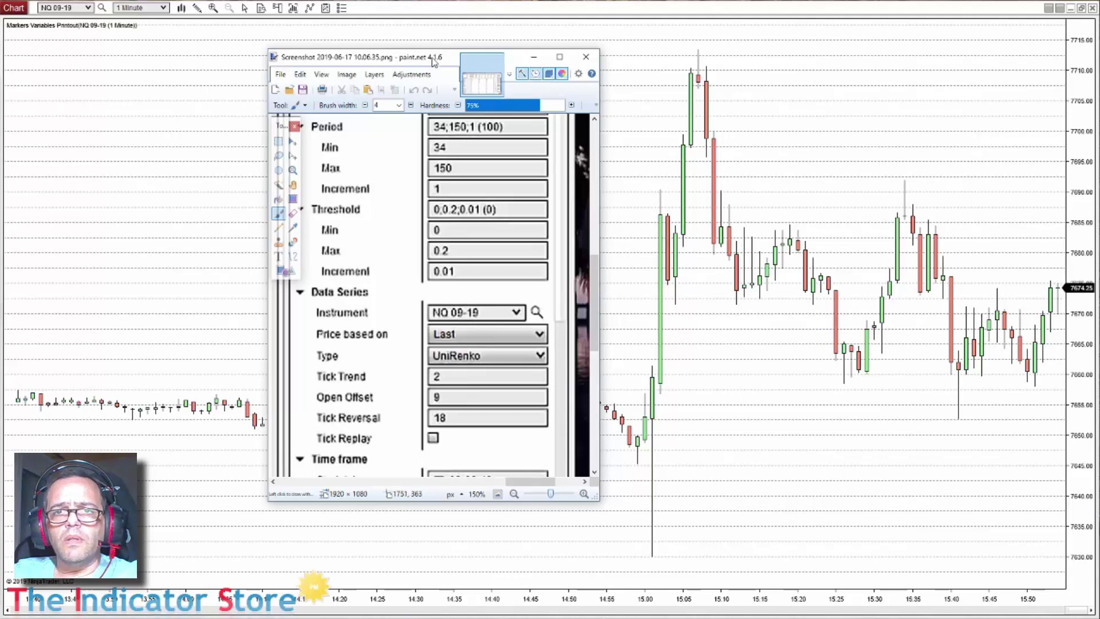
key("alt+Tab")
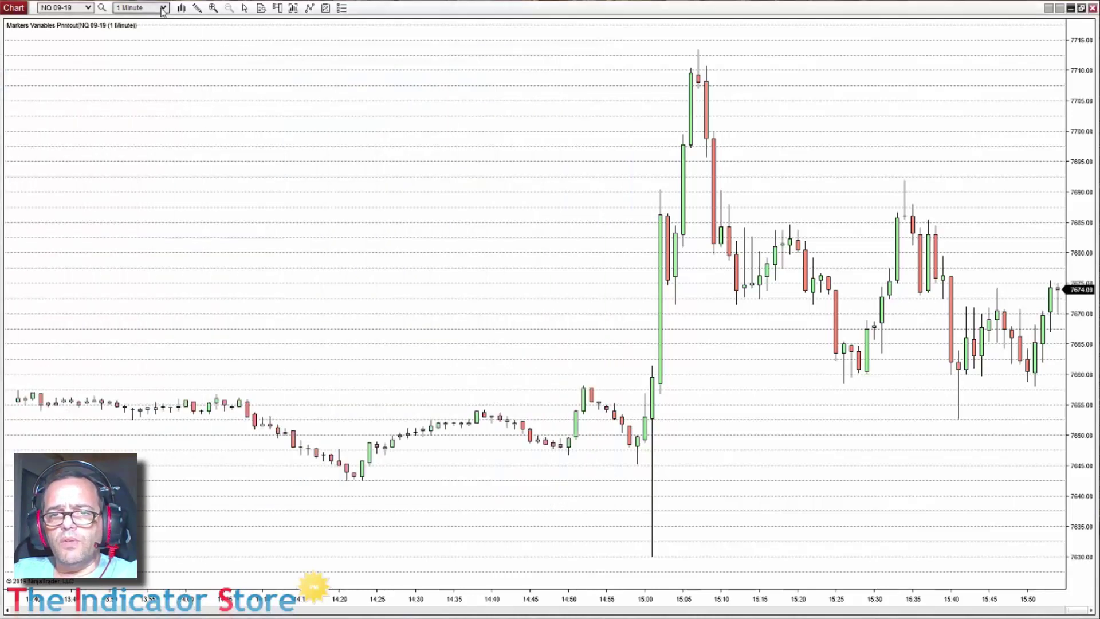
left_click(158, 10)
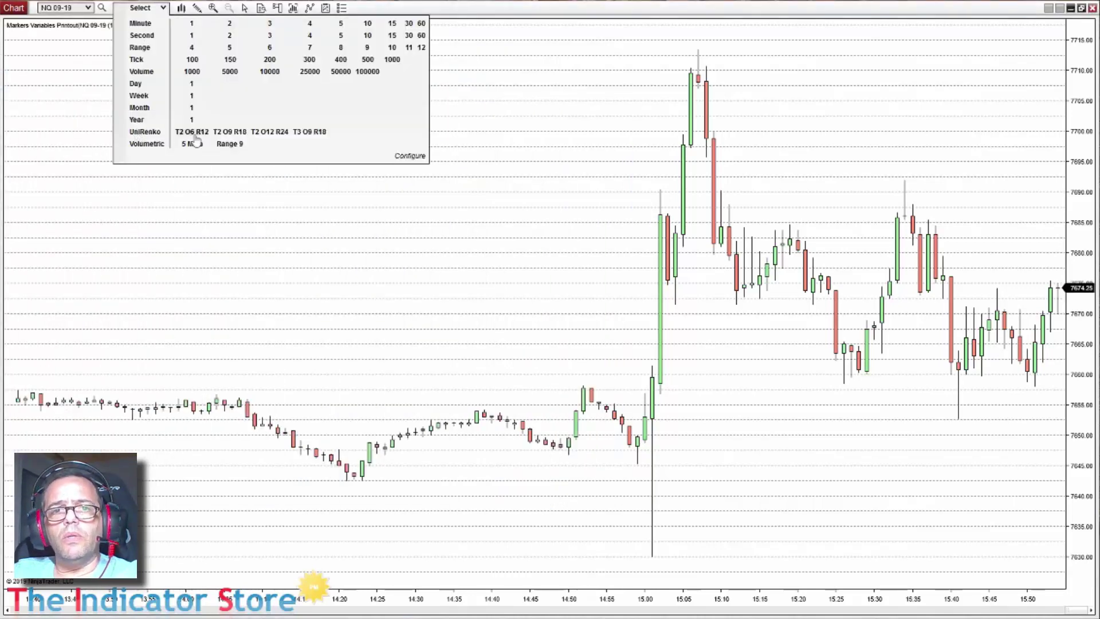
left_click(229, 132)
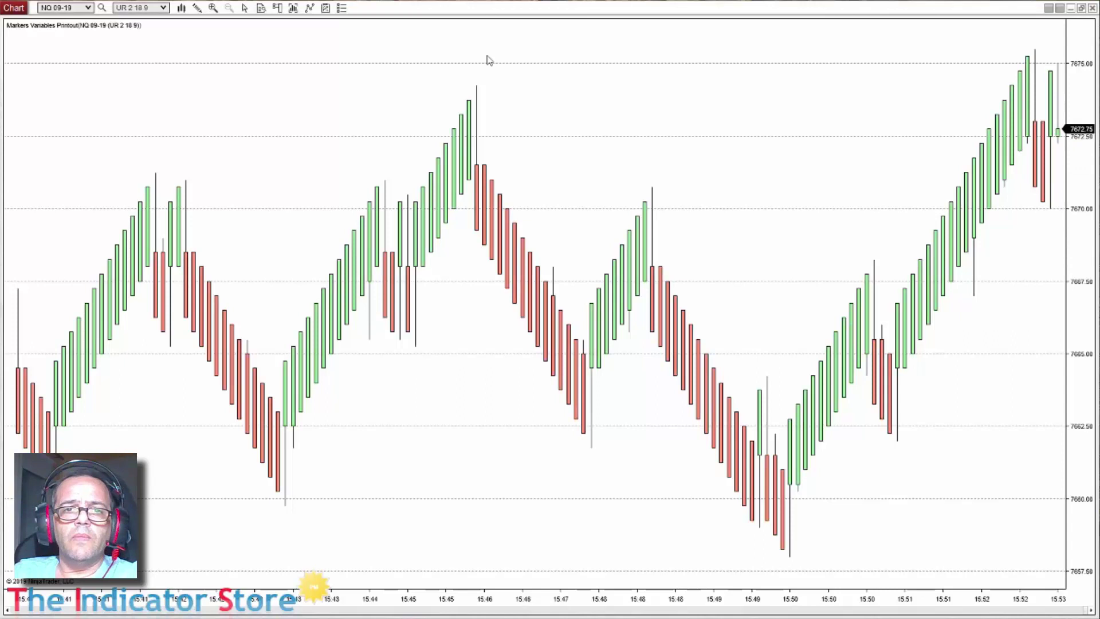
Step: Add WizYouTube (Target 12, Stop 15, Period 89, Threshold 0.14) to the UniRenko chart's strategies
right_click(603, 82)
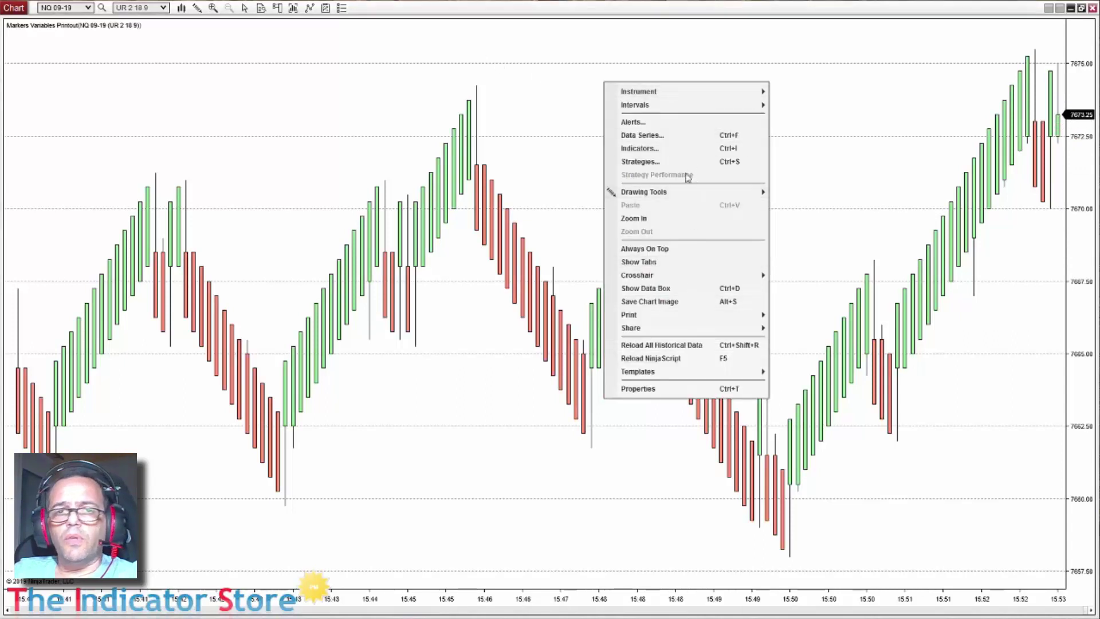
left_click(683, 165)
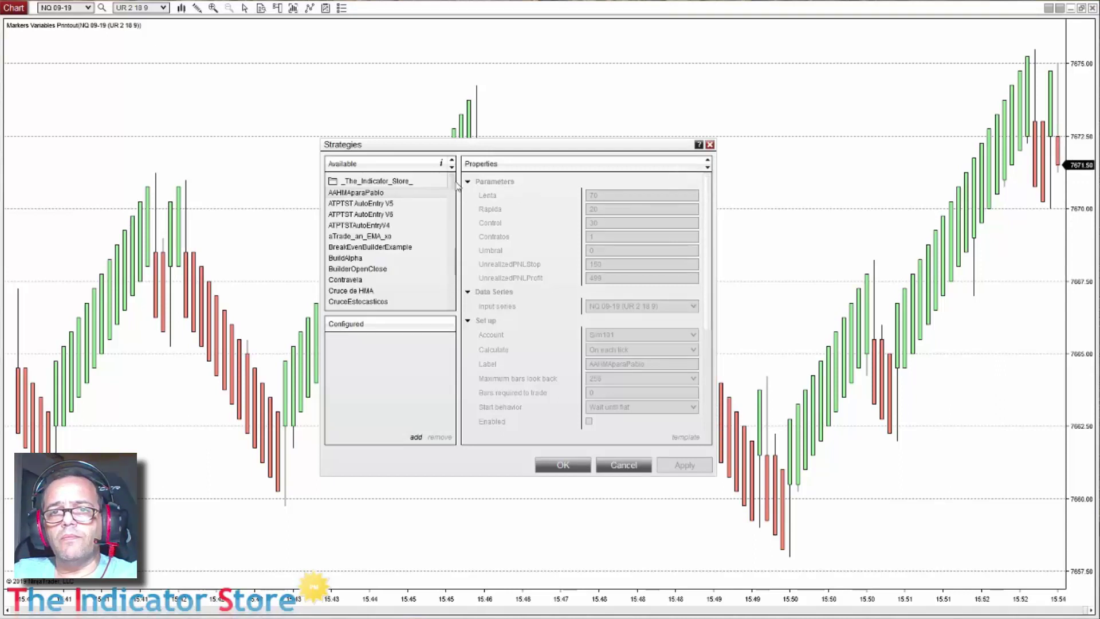
left_click_drag(457, 185, 453, 308)
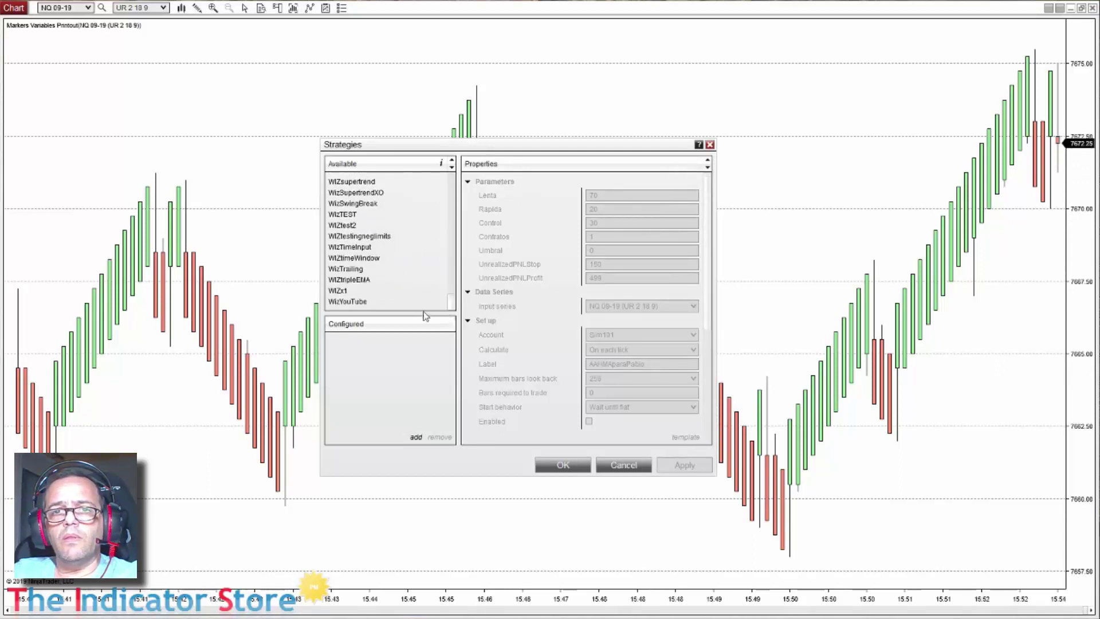
left_click(345, 303)
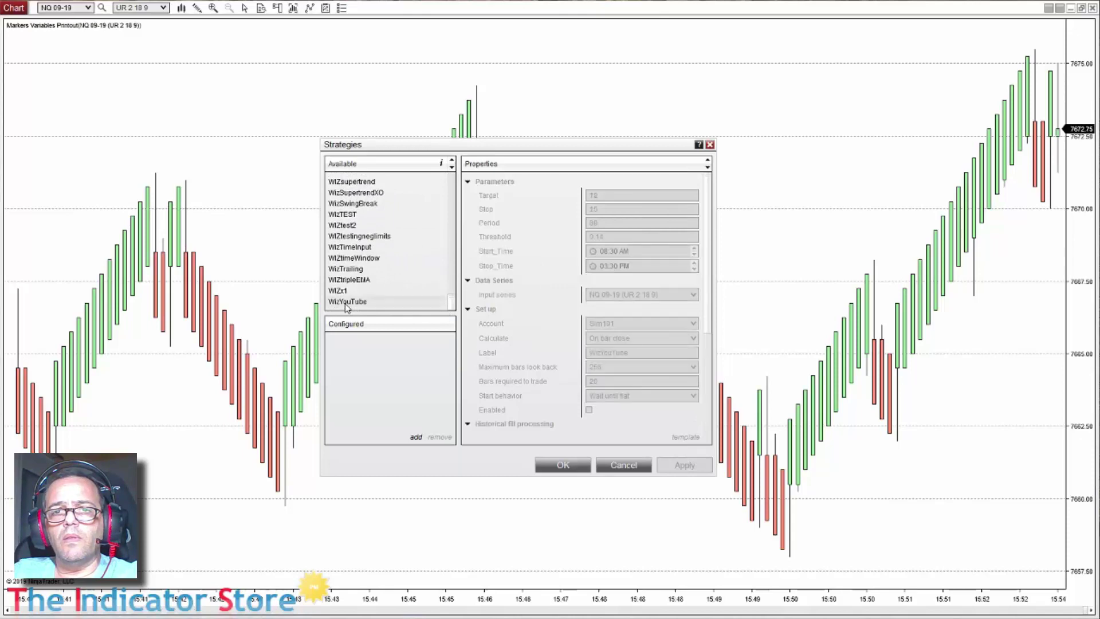
double_click(345, 304)
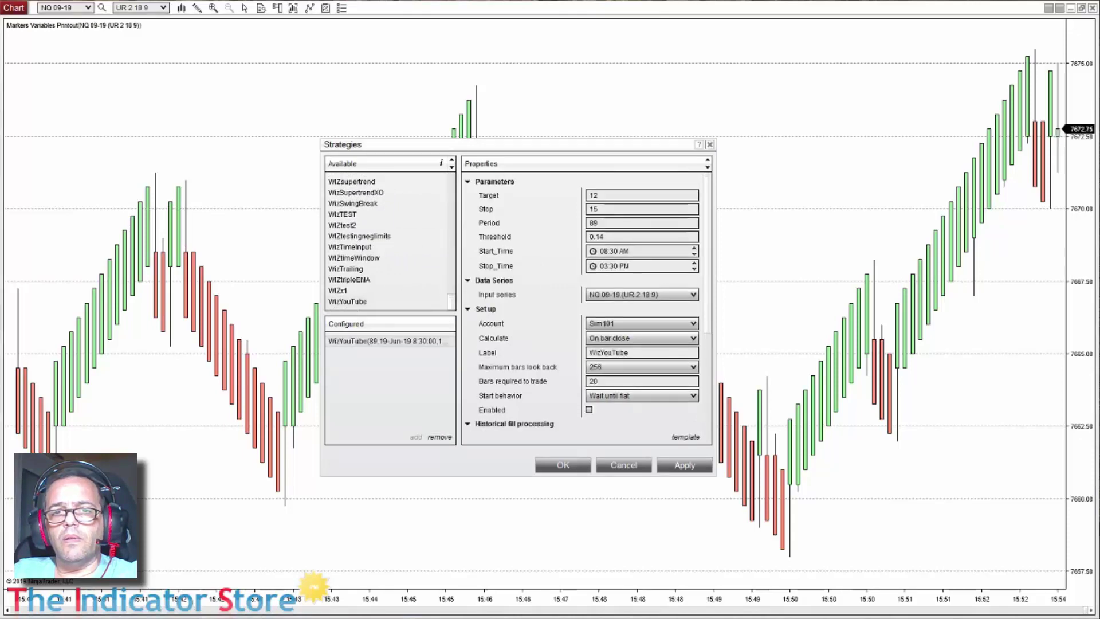
key("alt+Tab")
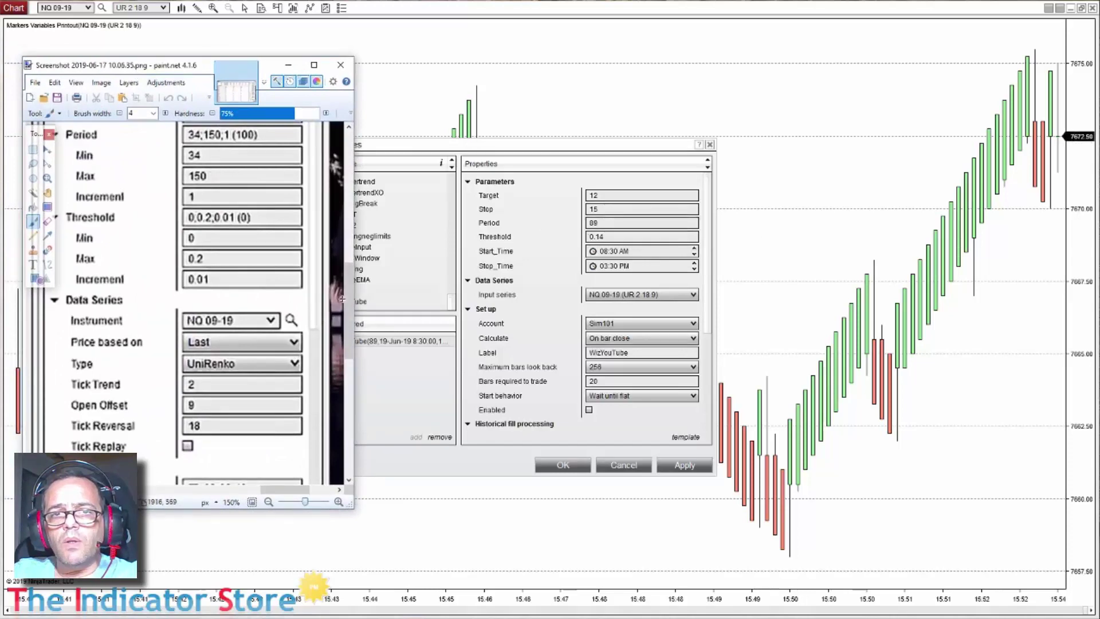
Step: Scroll the paint.net reference screenshot up to show the Target and Stop optimization ranges
left_click_drag(348, 304, 345, 246)
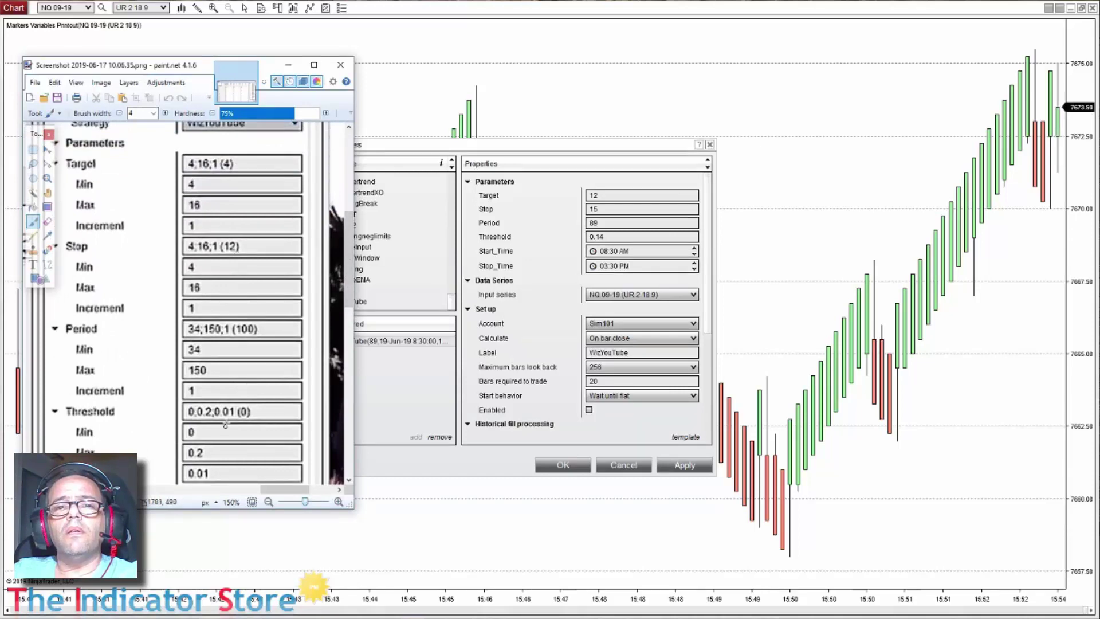
Step: Set WizYouTube's Target to 4, Stop to 12, Period to 100 and Threshold to 0
double_click(624, 196)
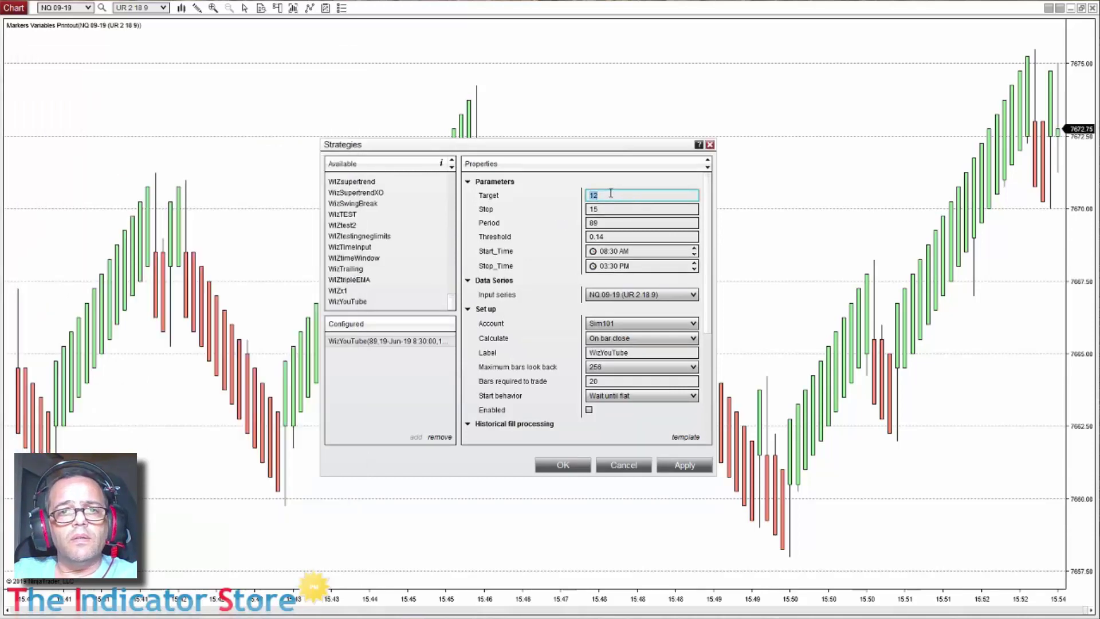
type("4")
double_click(604, 210)
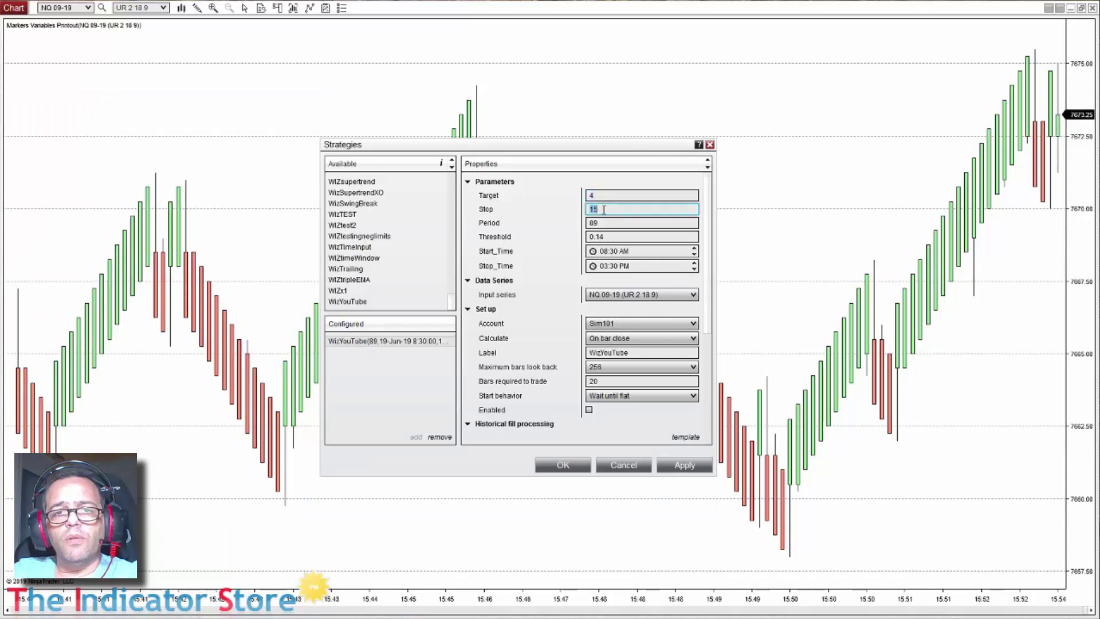
type("12")
key("Tab")
type("10")
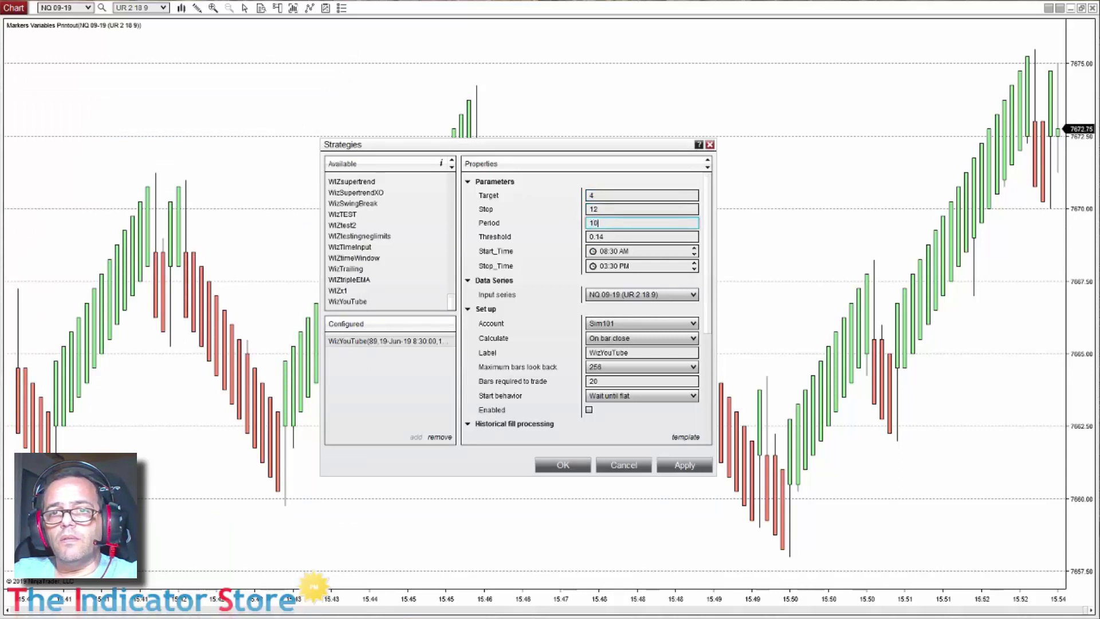
type("0")
key("Tab")
type("0")
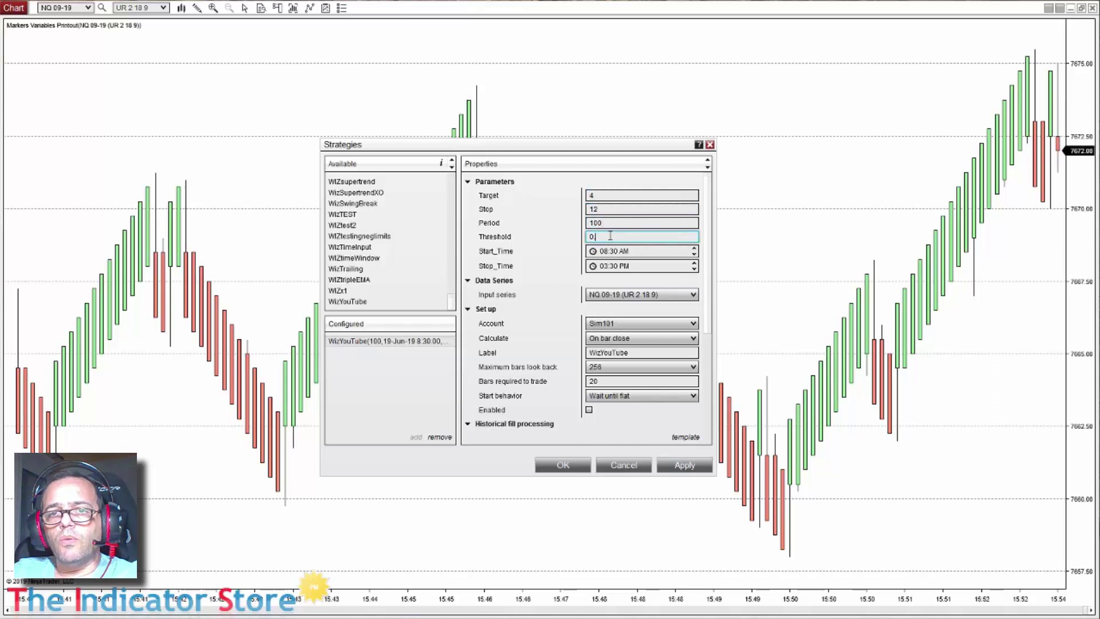
Step: Keep Start_Time at 08:30 AM and change Stop_Time to 11:45 AM
left_click(619, 252)
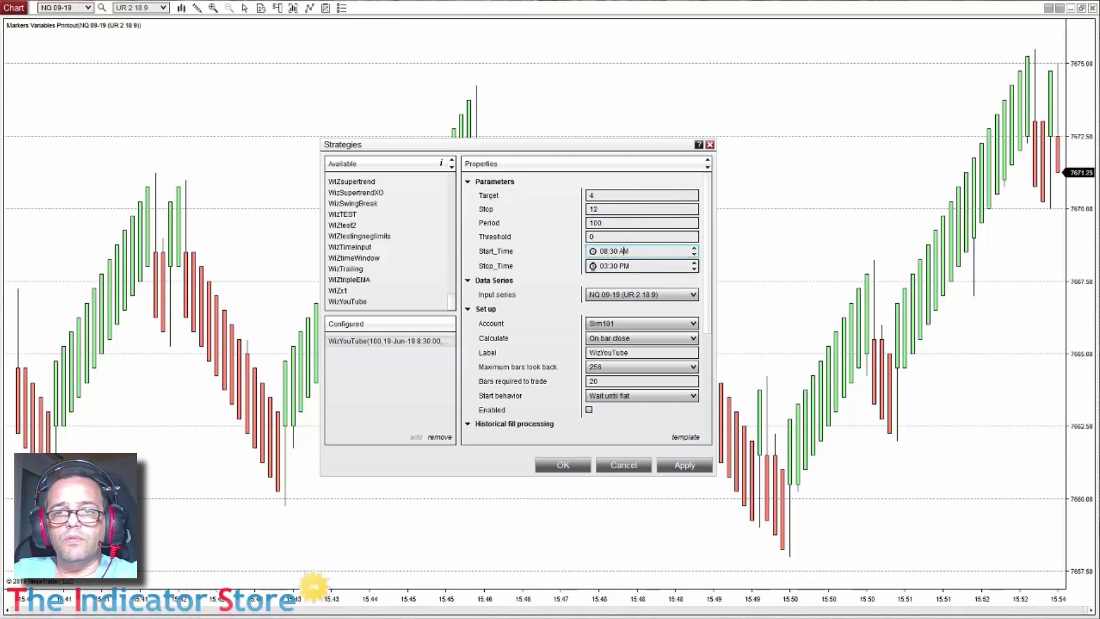
left_click(603, 266)
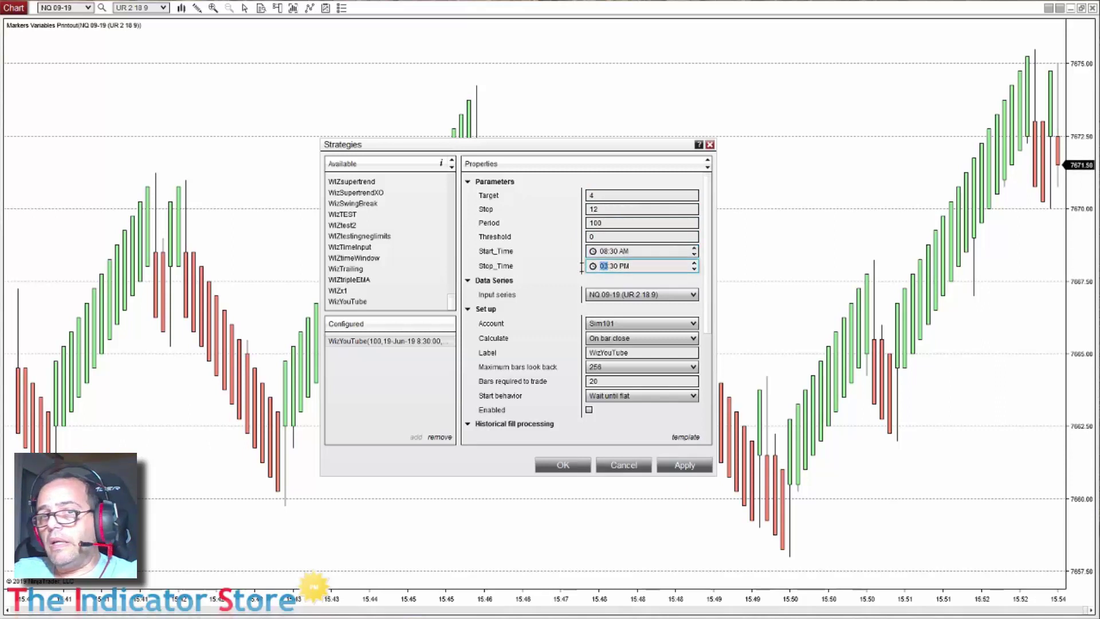
type("11:")
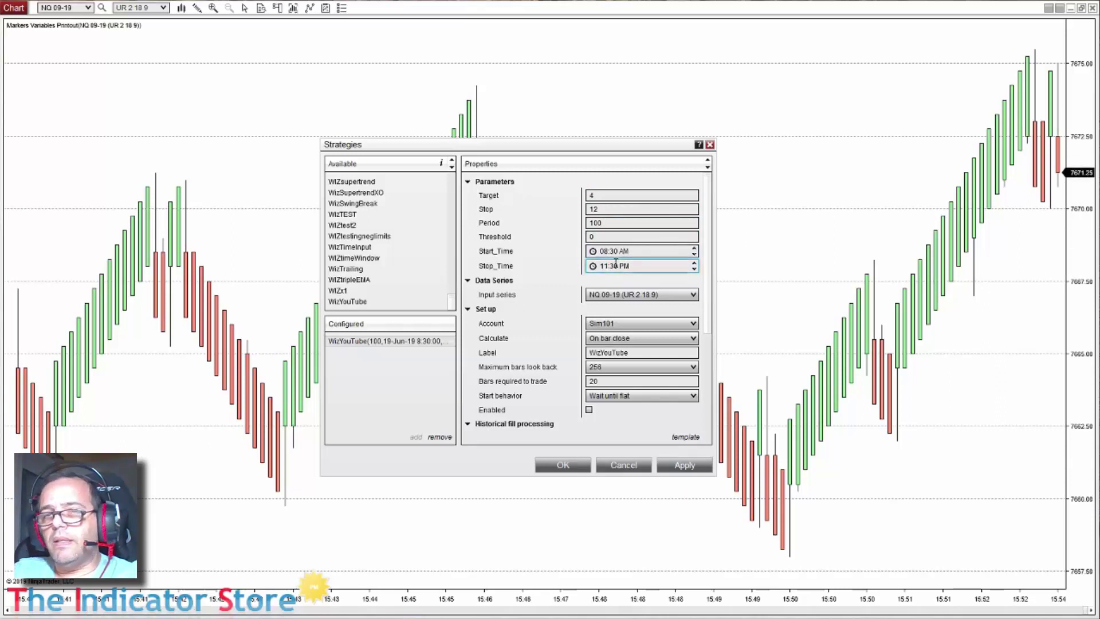
type("45")
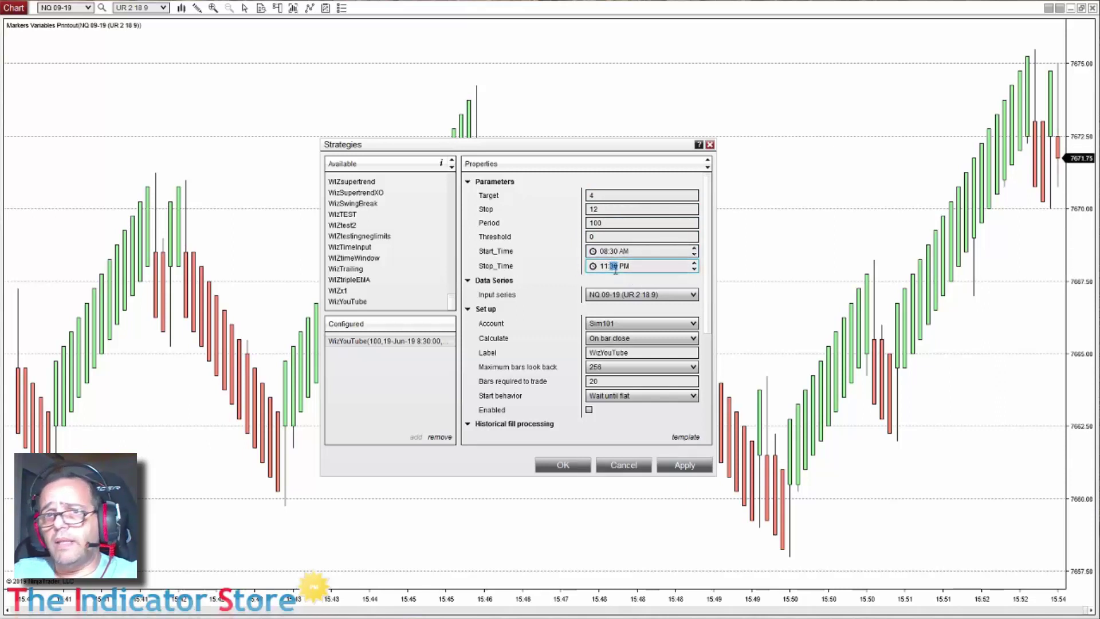
left_click(623, 266)
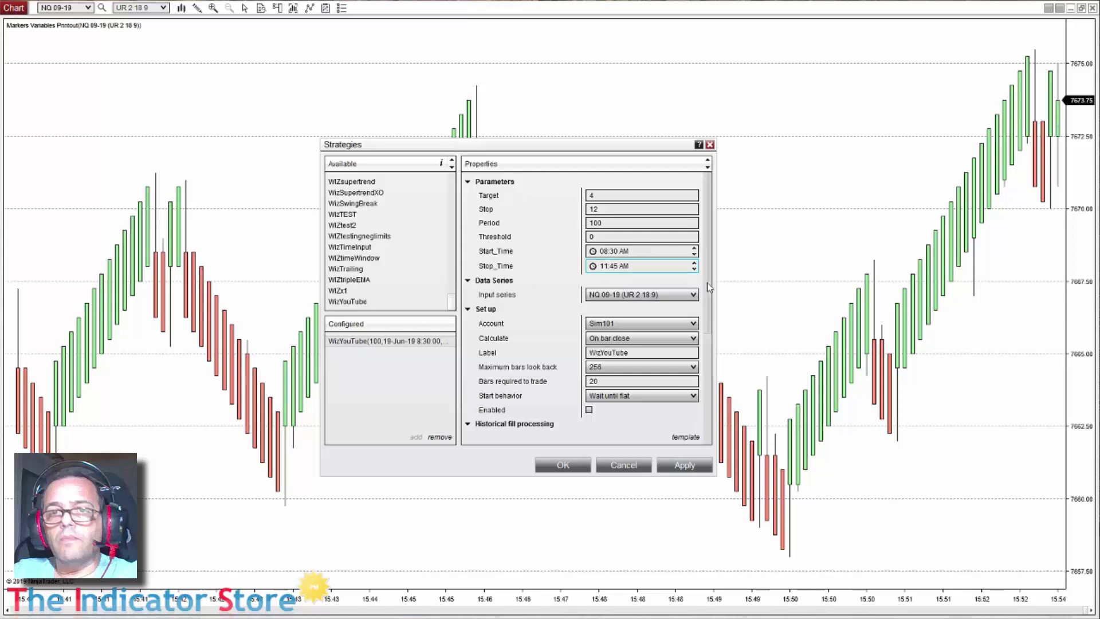
Step: Set Order fill resolution to High and Slippage to 2
scroll(709, 287, "down", 3)
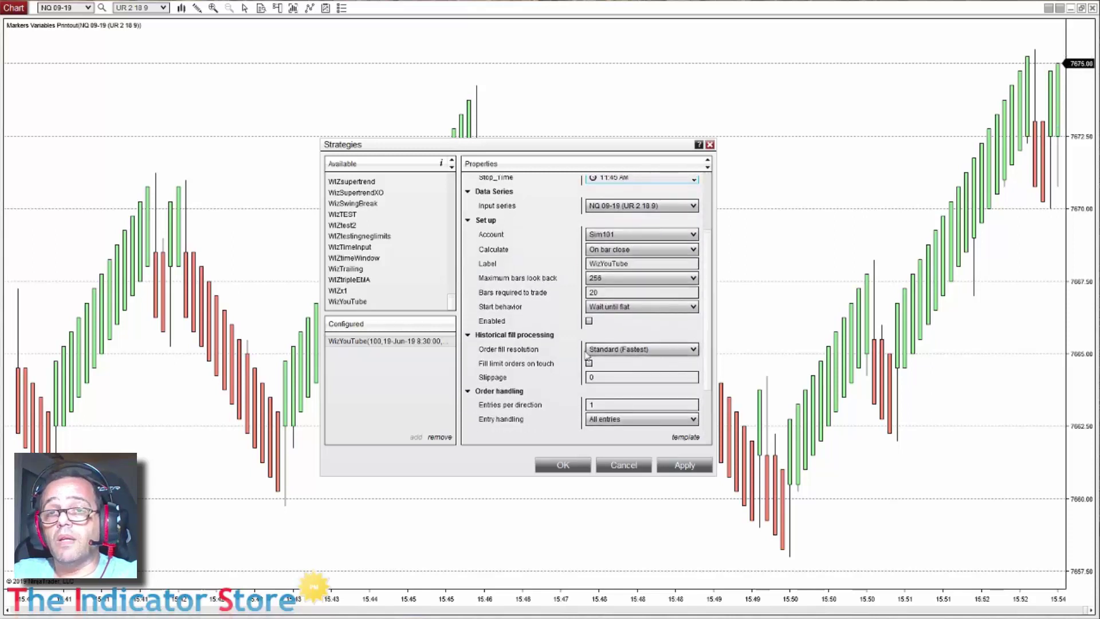
left_click(613, 350)
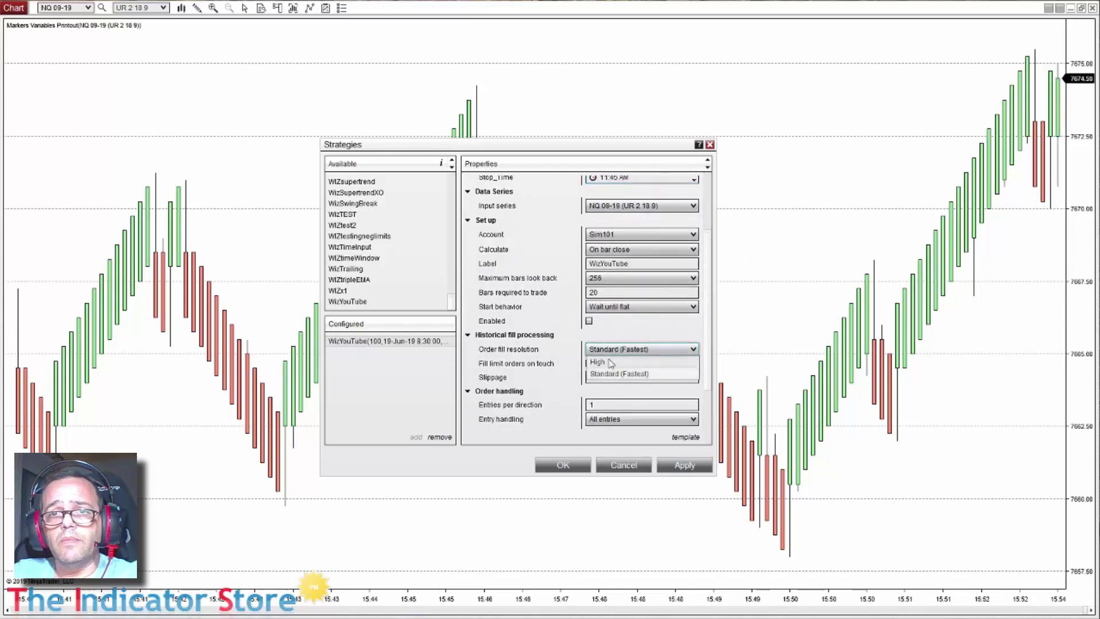
left_click(610, 363)
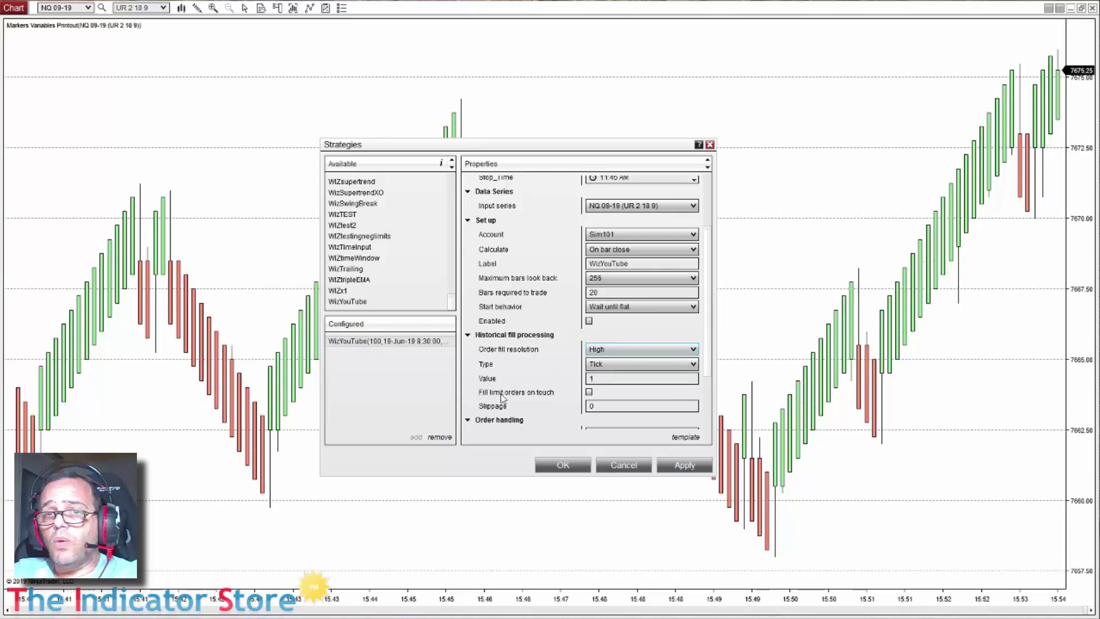
left_click(604, 404)
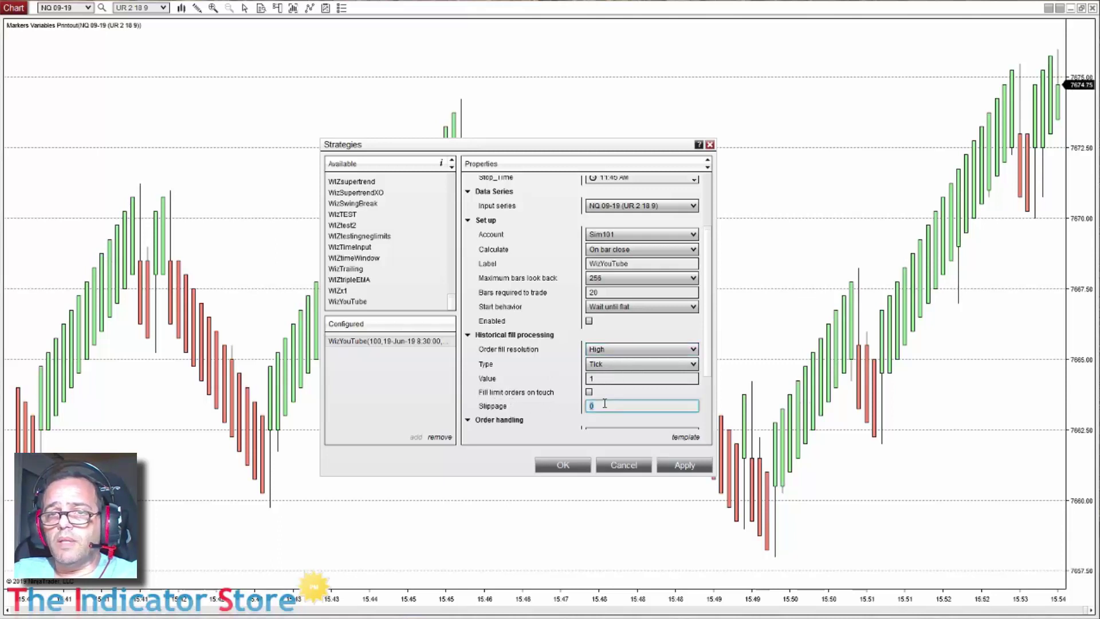
type("2")
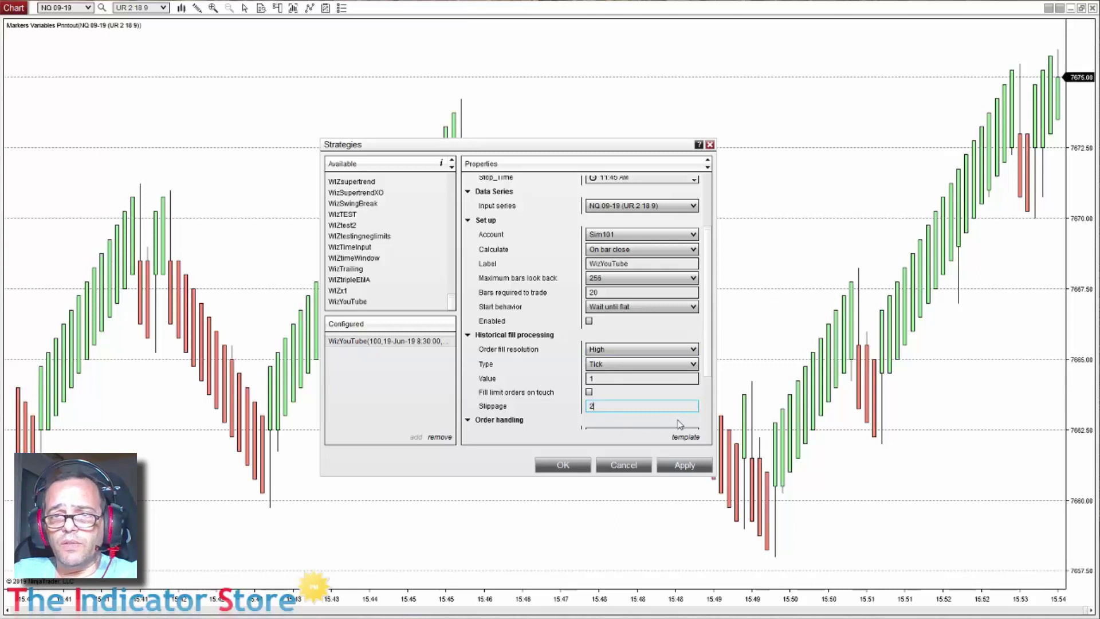
Step: Enable the WizYouTube strategy and apply it to the chart with OK
scroll(713, 360, "down", 3)
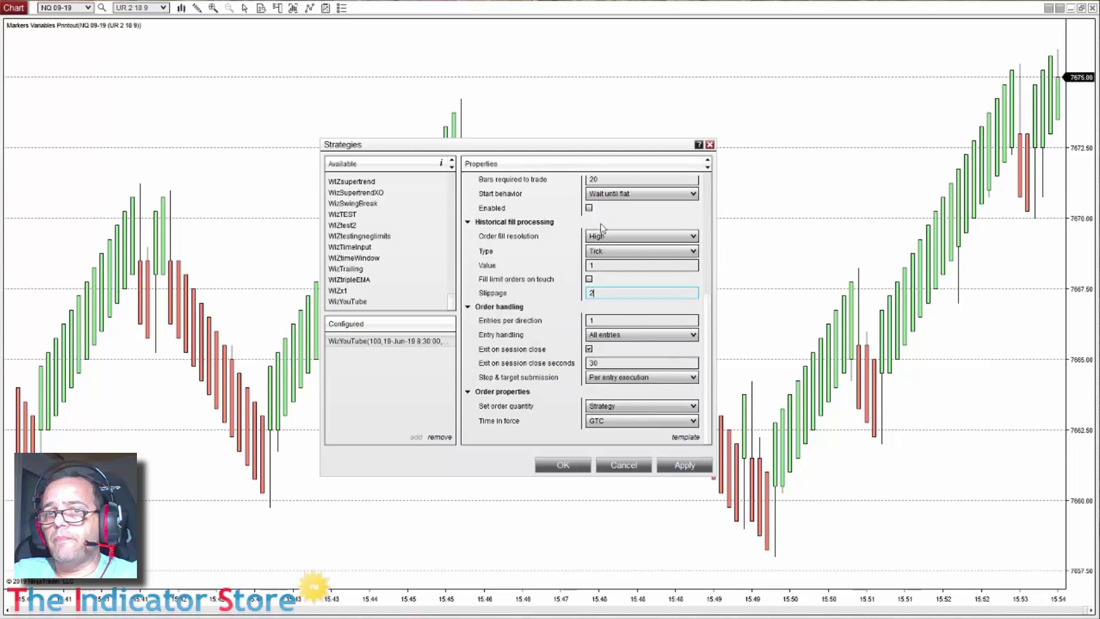
left_click(589, 208)
left_click(563, 465)
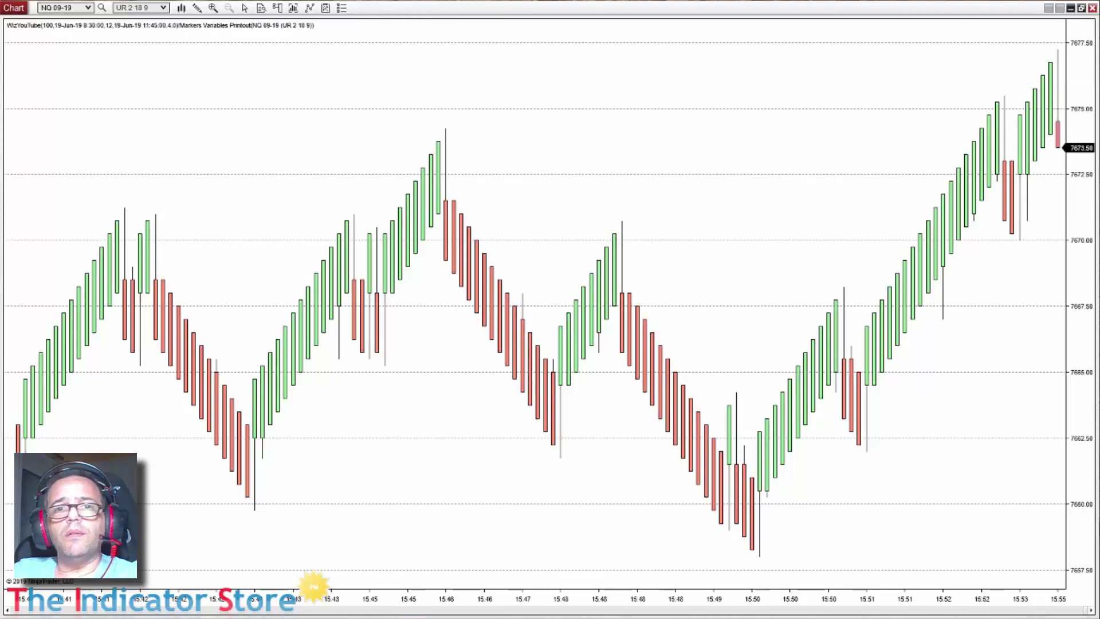
Step: Zoom and pan the NQ UniRenko chart to the widened 10:00–11:15 buy, short and target trades
left_click_drag(539, 606, 785, 599)
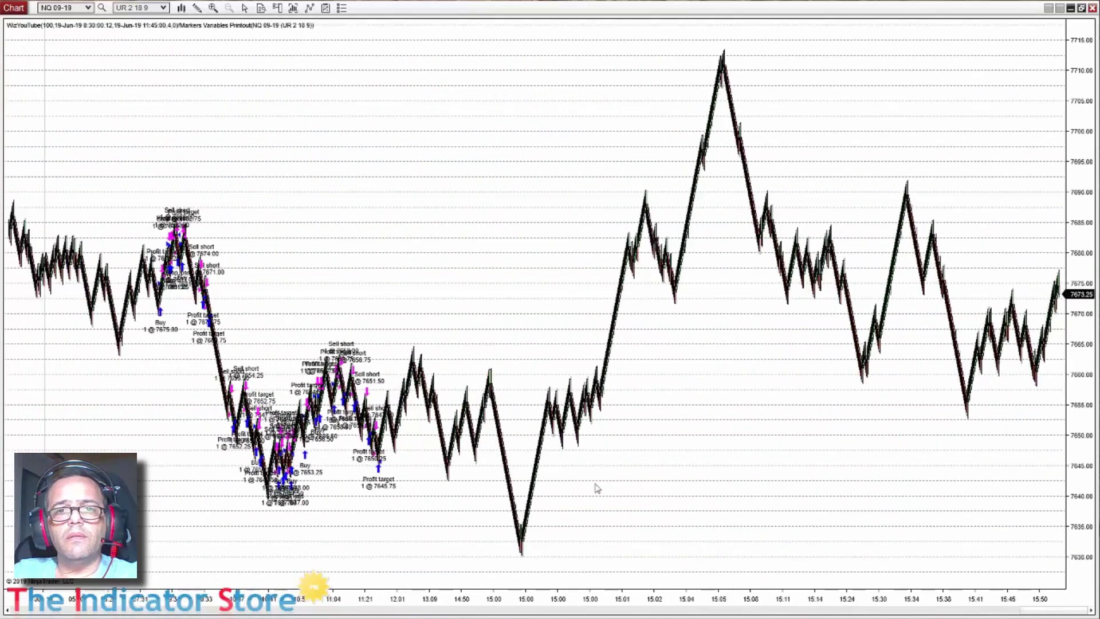
left_click_drag(349, 295, 542, 294)
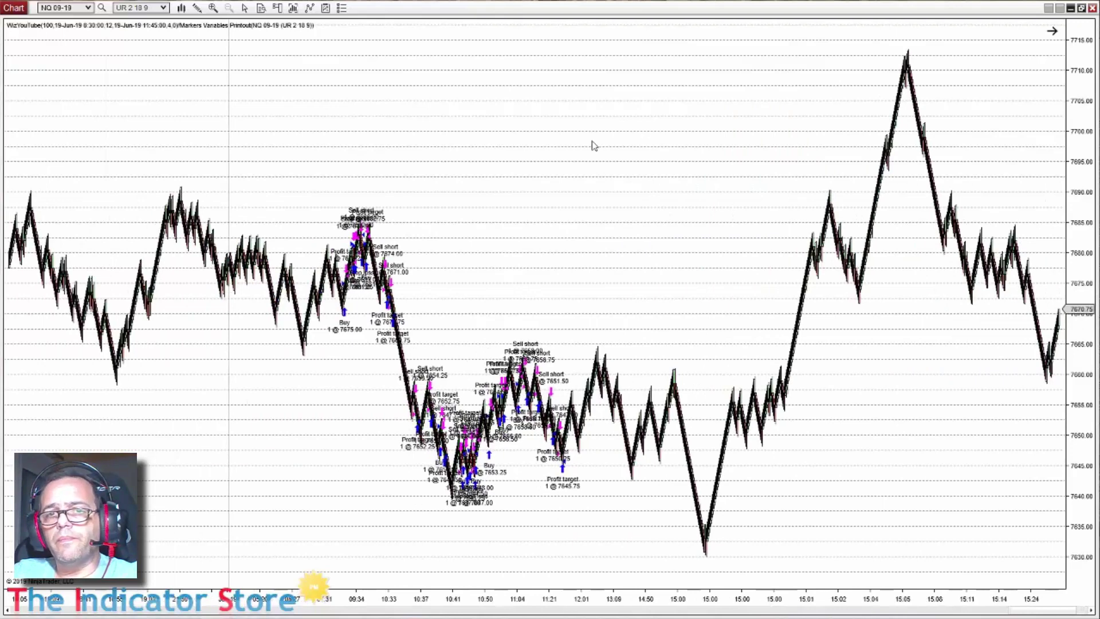
left_click_drag(593, 147, 640, 146)
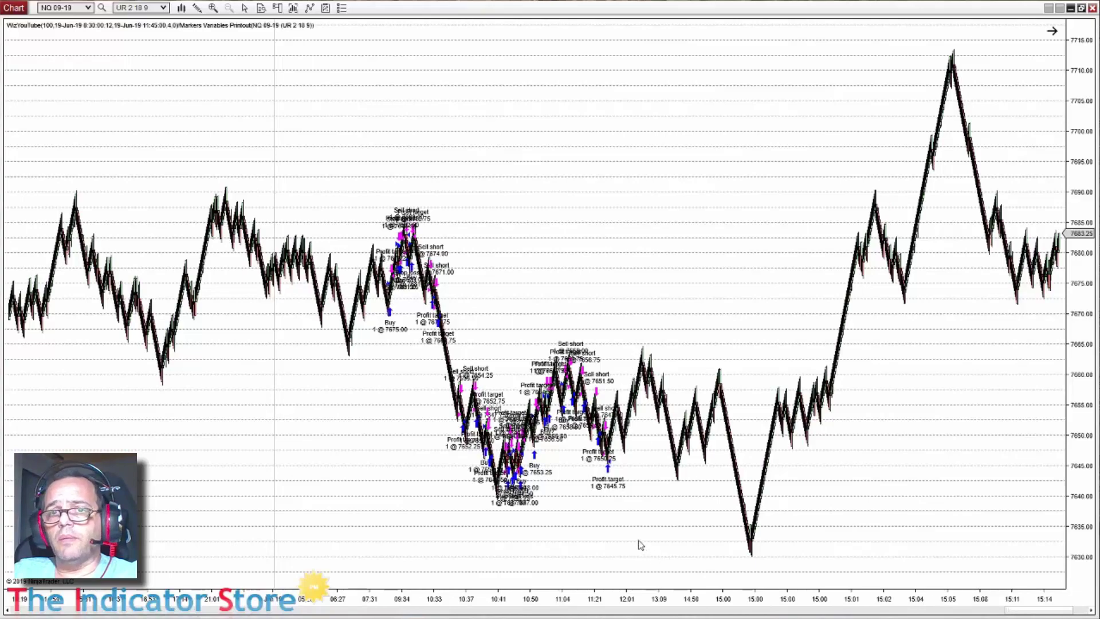
left_click_drag(638, 544, 965, 523)
left_click_drag(965, 608, 343, 500)
left_click_drag(219, 410, 588, 446)
scroll(446, 571, "up", 3)
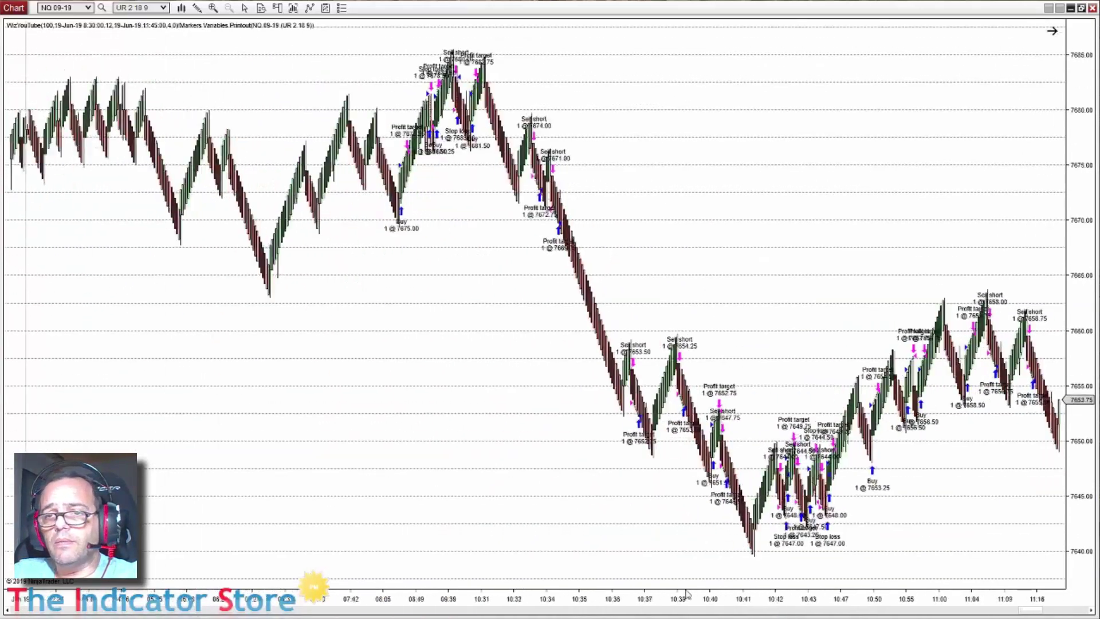
scroll(445, 571, "down", 3)
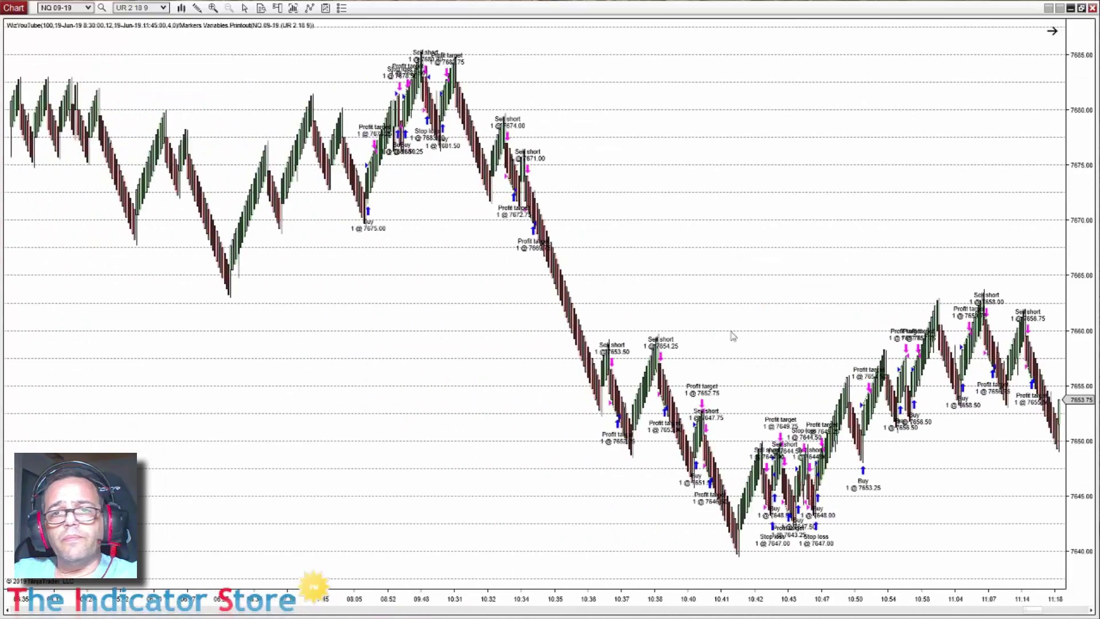
left_click_drag(730, 609, 600, 614)
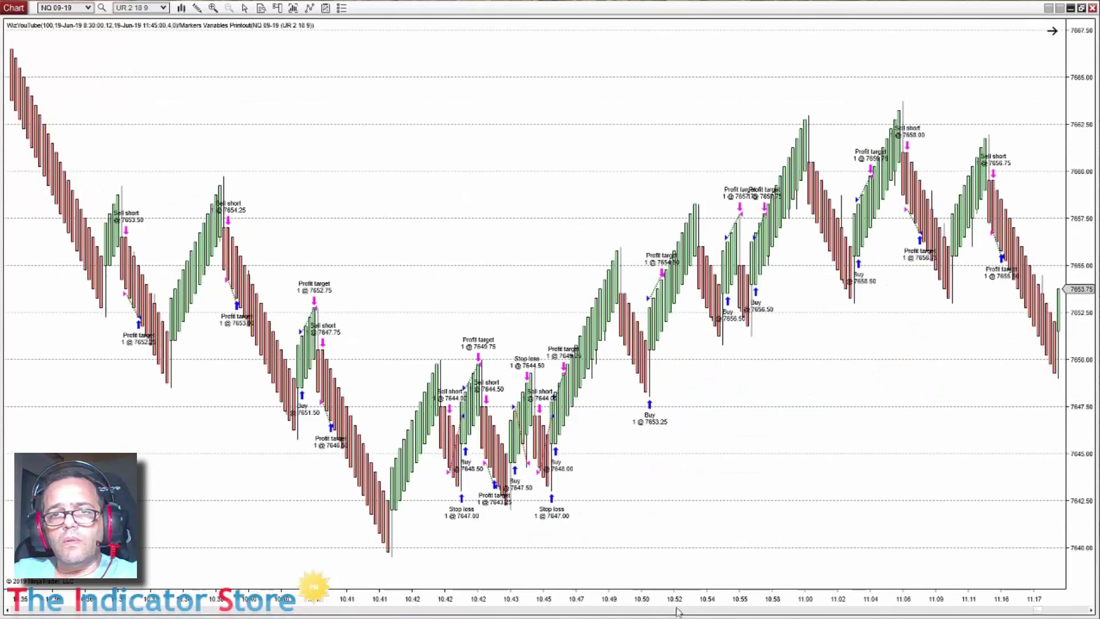
left_click_drag(683, 599, 363, 577)
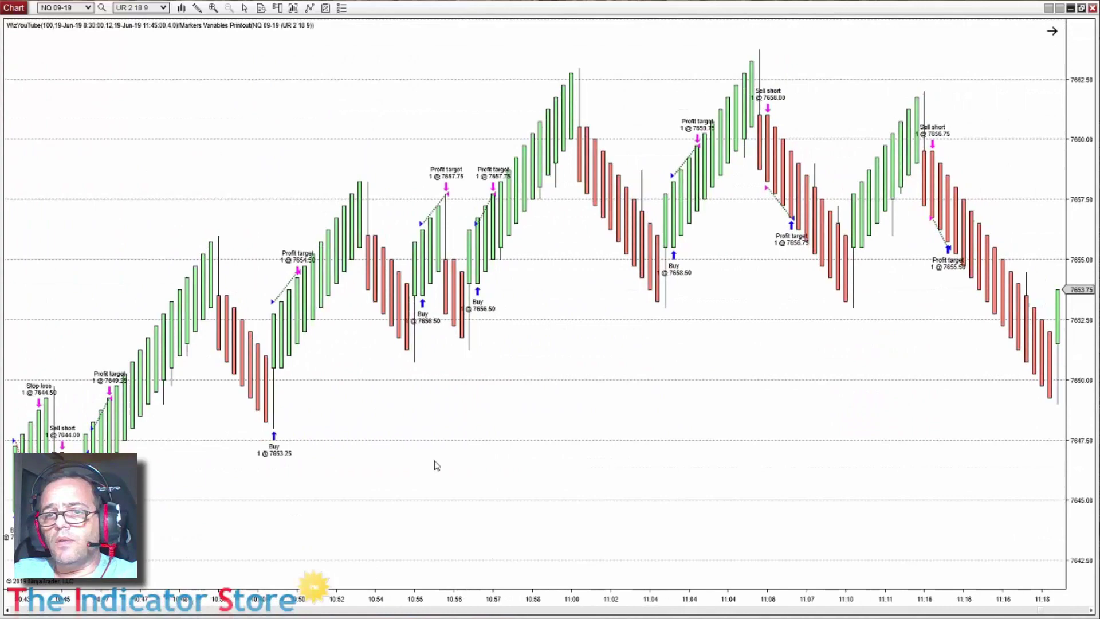
left_click_drag(436, 465, 608, 466)
left_click_drag(672, 604, 541, 589)
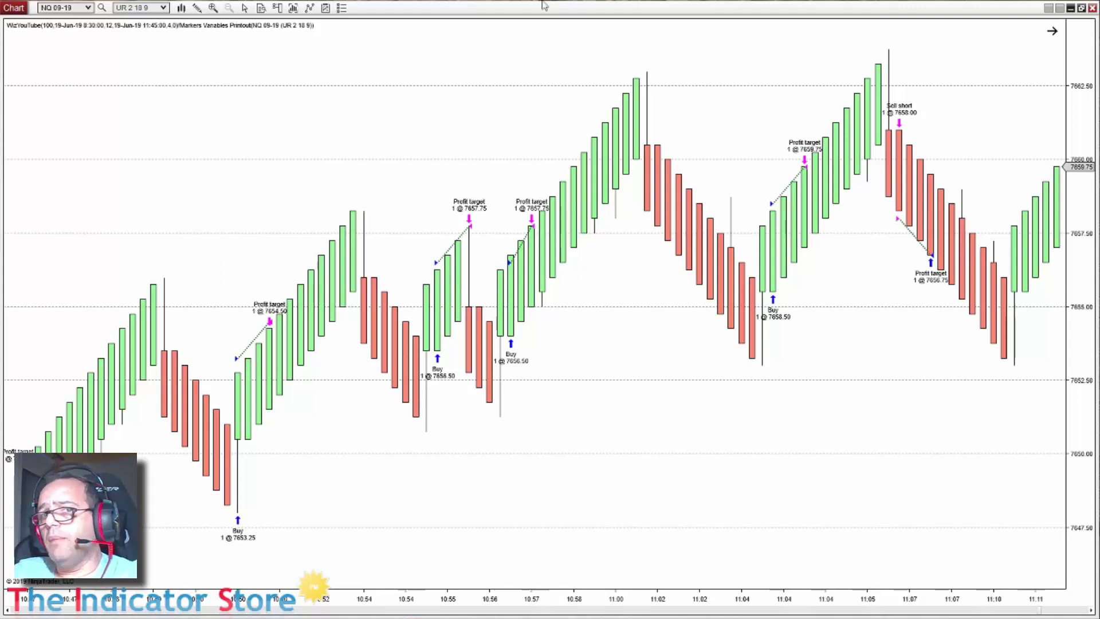
Step: Open WizYouTube's historical Strategy Performance from the chart menu and move the window up
right_click(283, 84)
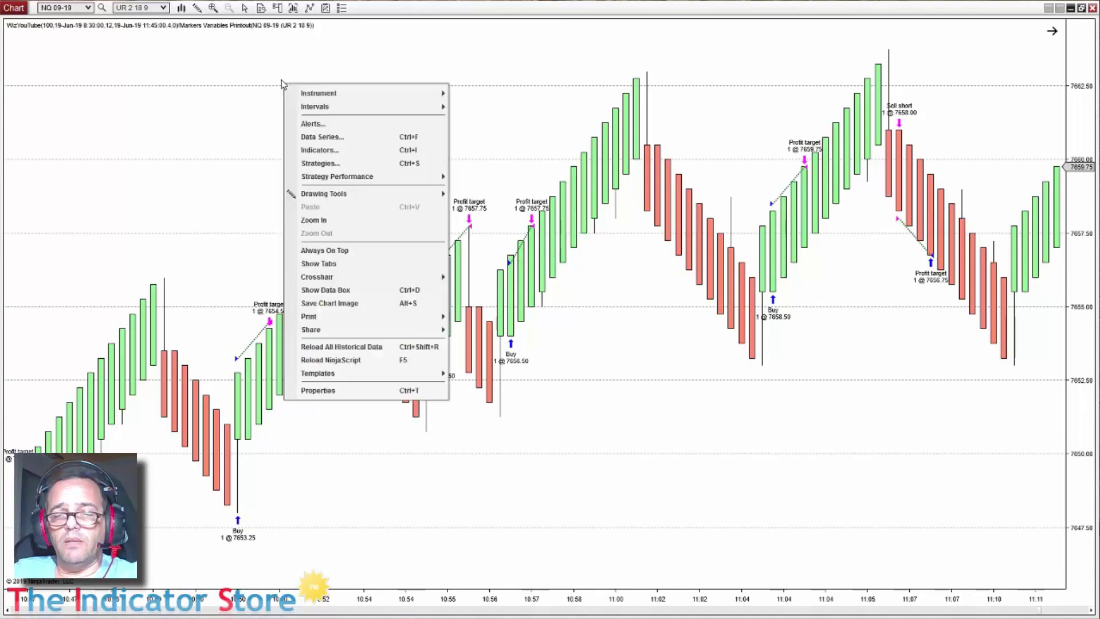
mouse_move(375, 178)
mouse_move(490, 186)
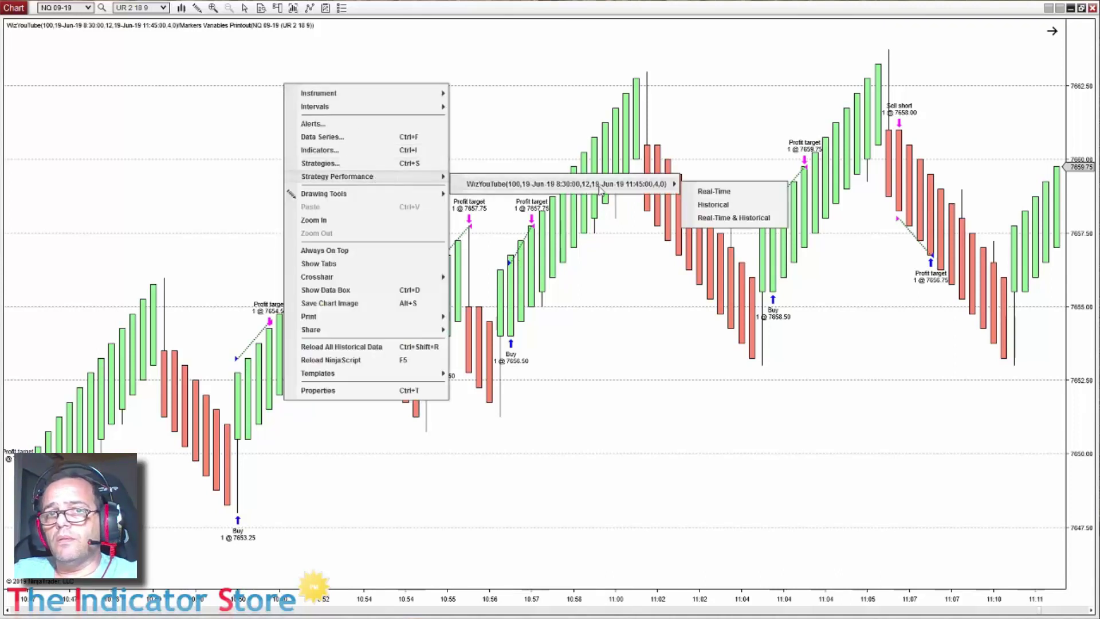
left_click(713, 204)
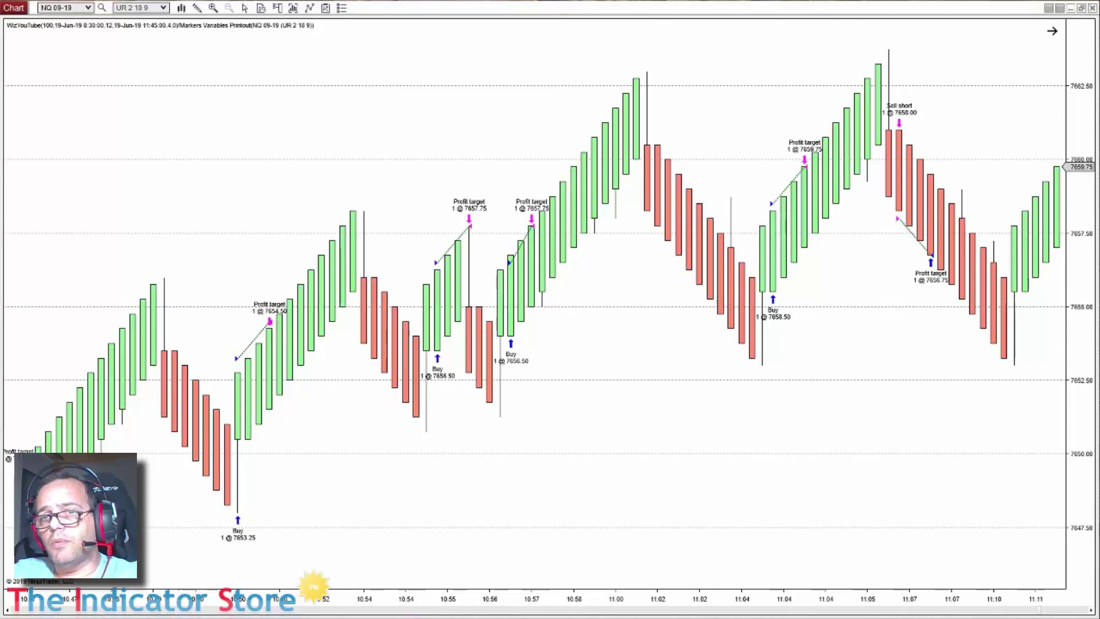
left_click_drag(247, 114, 458, 60)
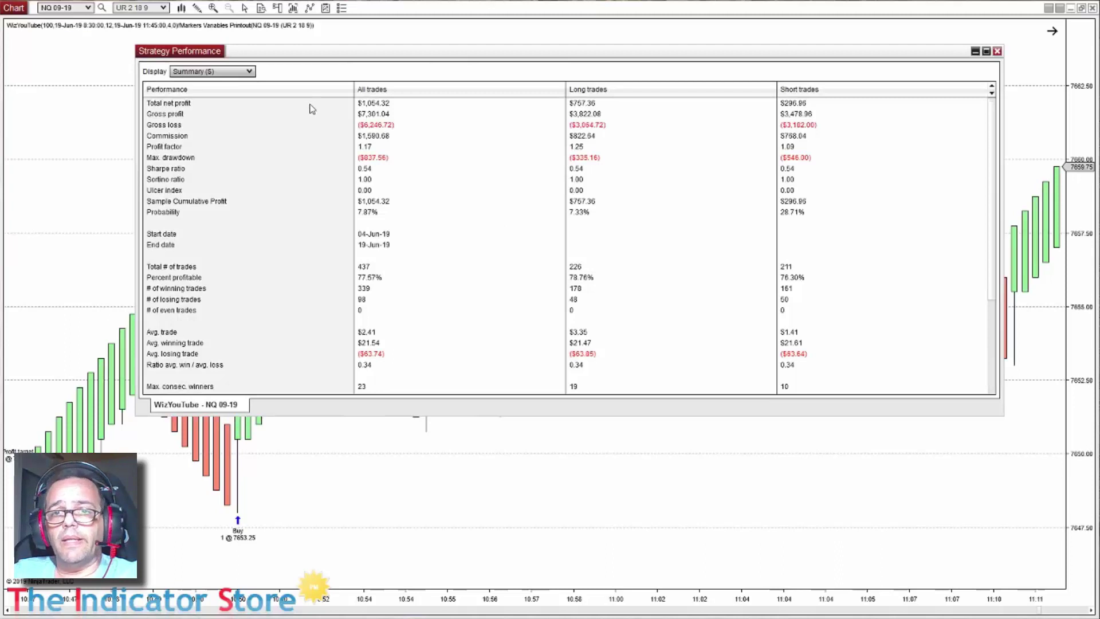
left_click(246, 71)
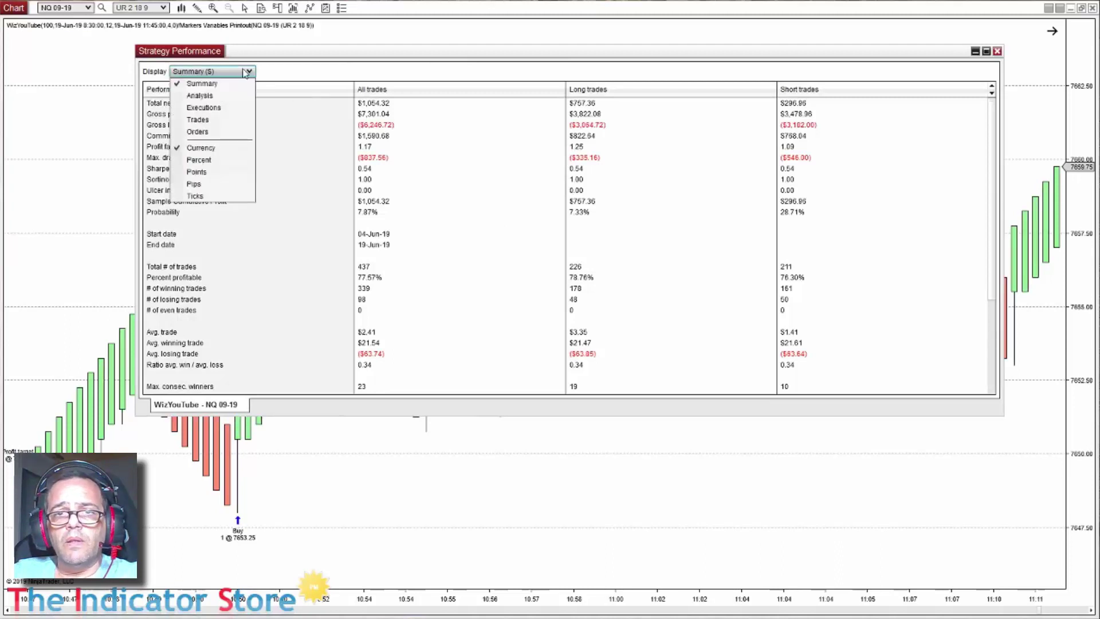
Step: Show Analysis by Half-hour of day on Entry Time and enlarge the performance window
left_click(204, 95)
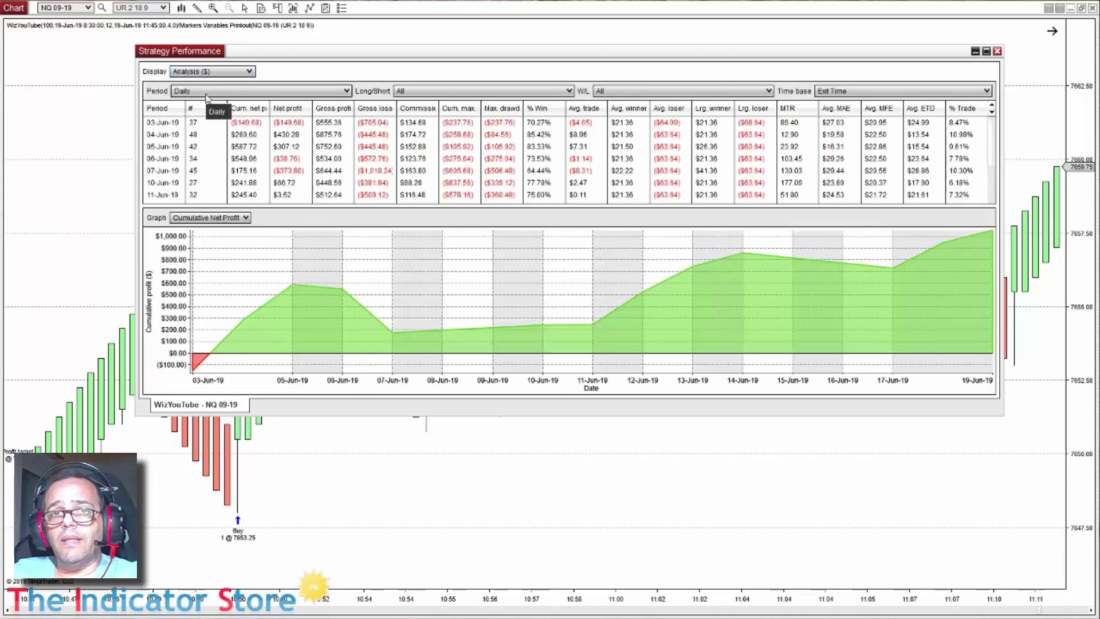
left_click(207, 93)
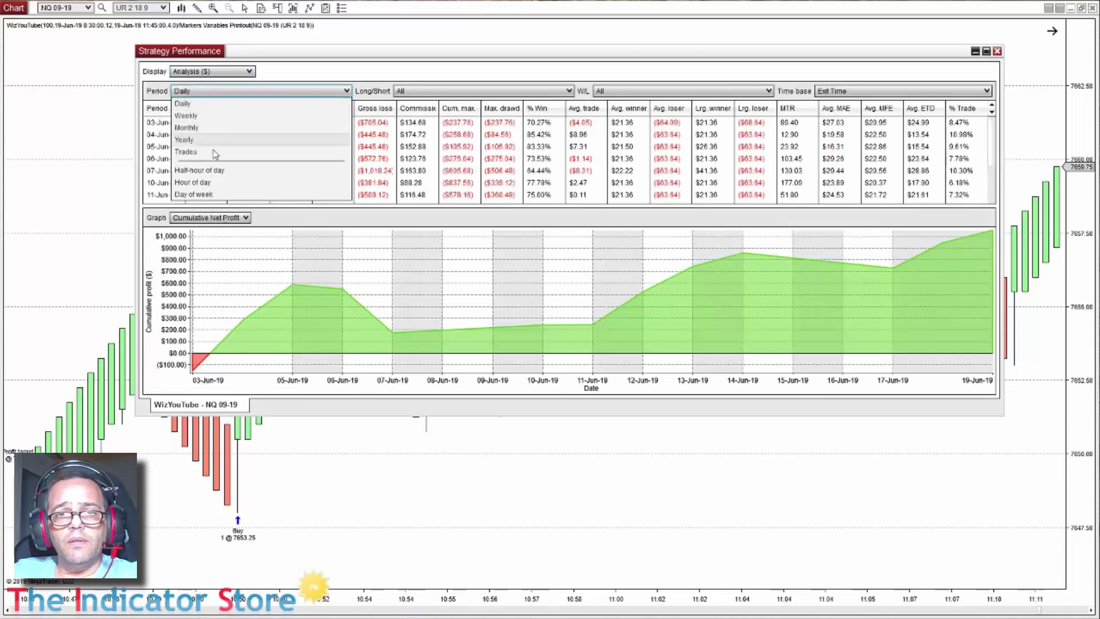
key("Escape")
key("Down")
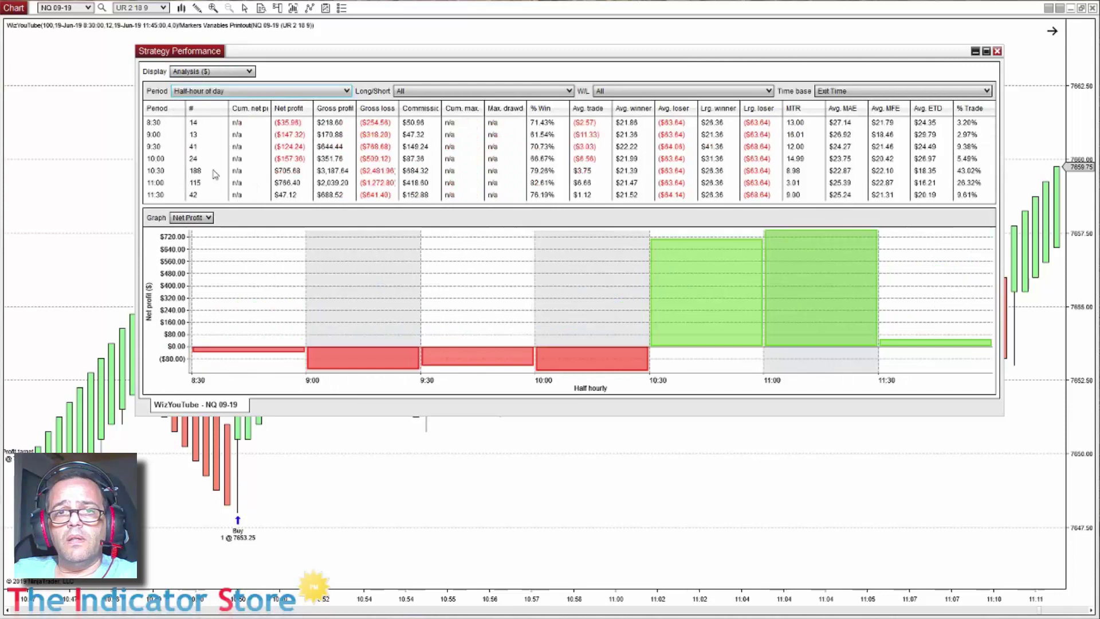
left_click(834, 93)
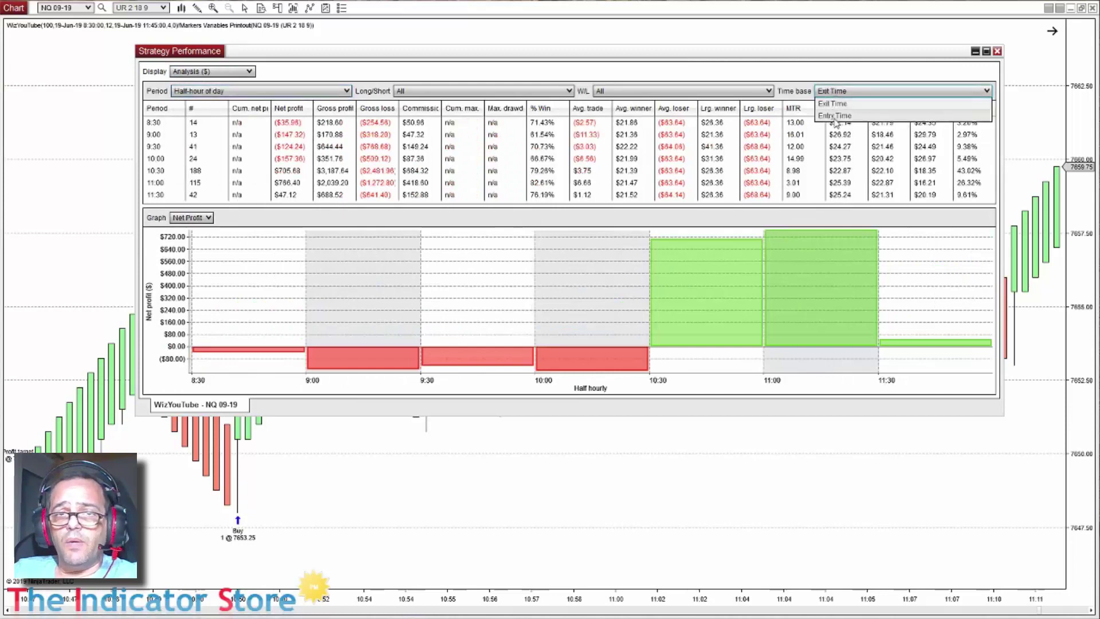
left_click(833, 116)
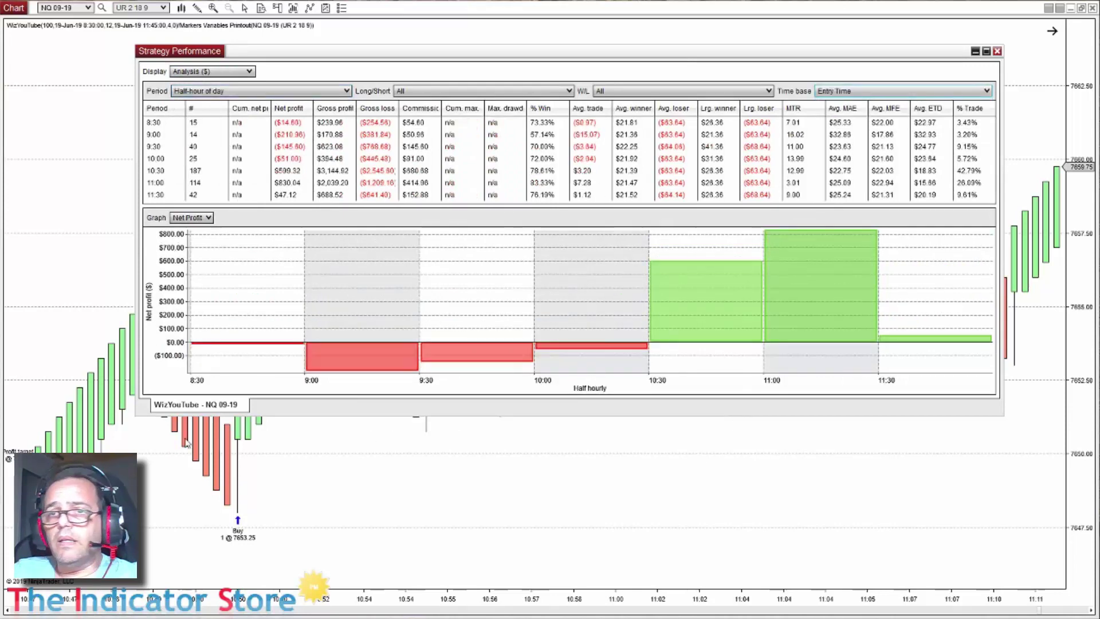
left_click_drag(139, 414, 49, 537)
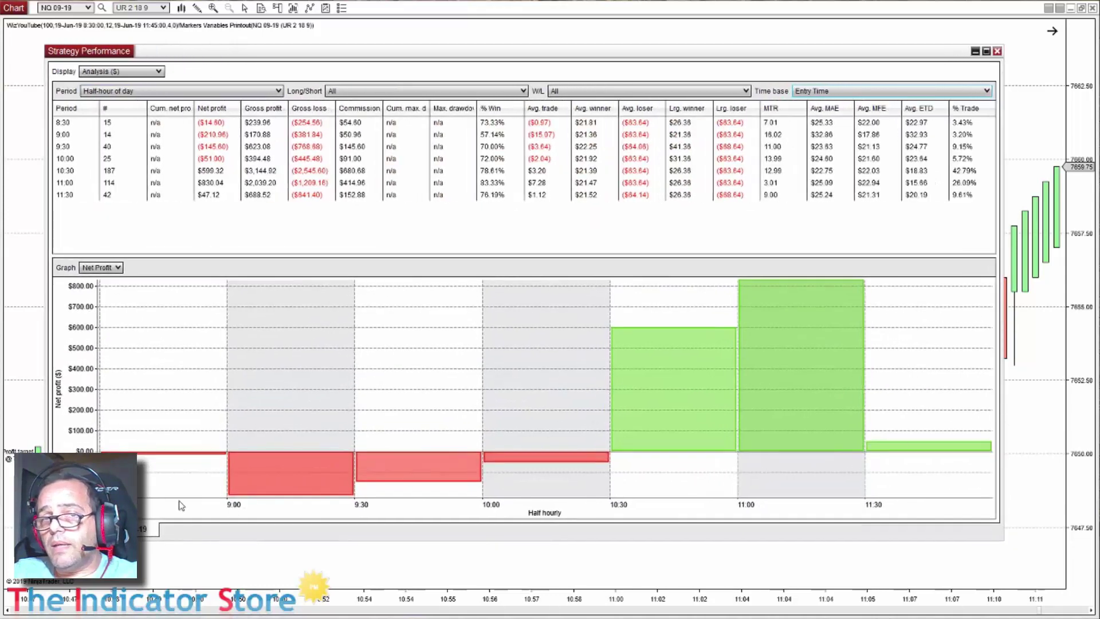